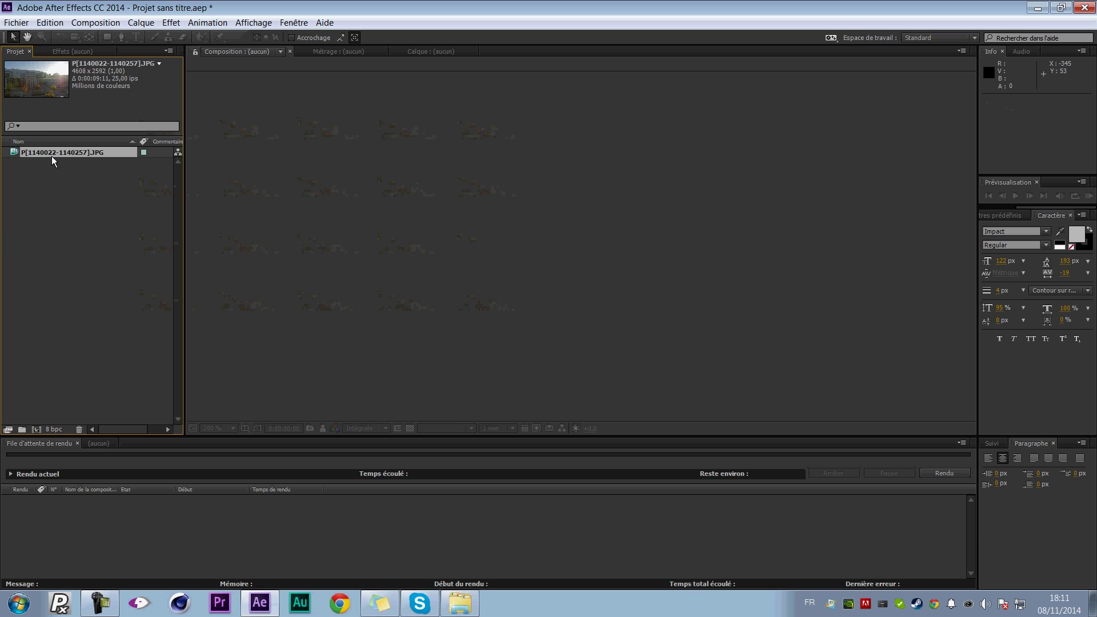
pyautogui.moveTo(50, 153); pyautogui.dragTo(51, 156)
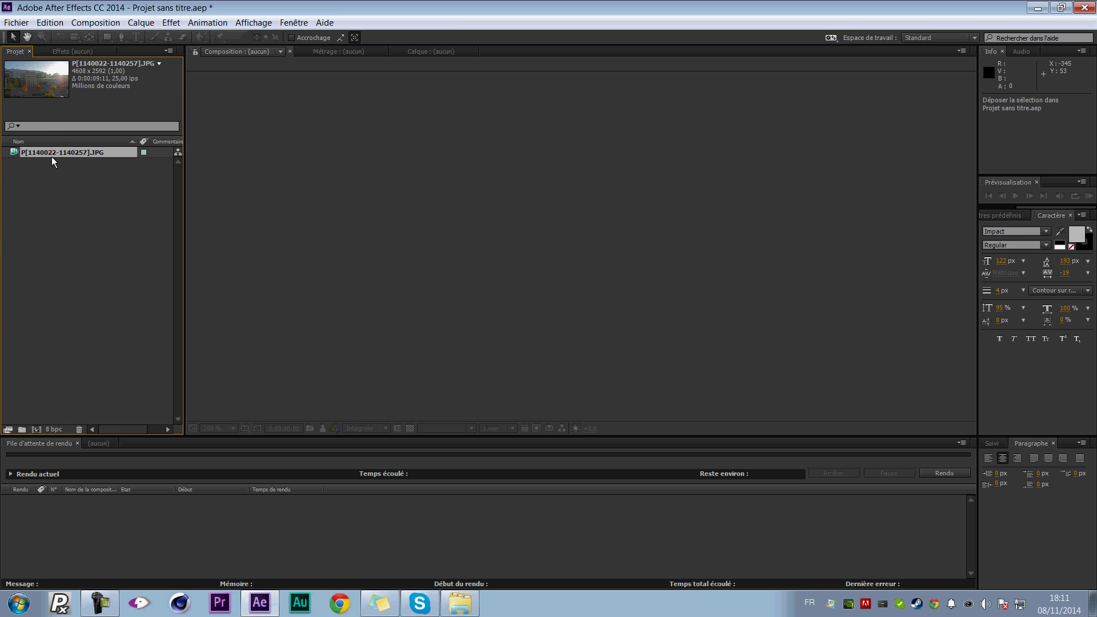
pyautogui.moveTo(57, 424); pyautogui.dragTo(36, 427)
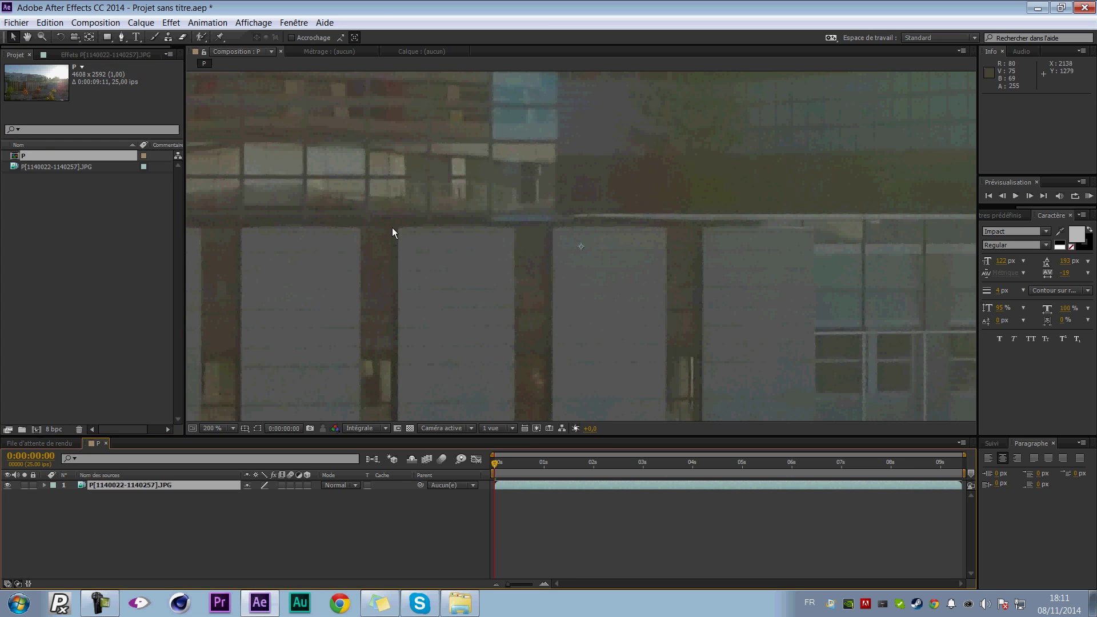
pyautogui.press('.')
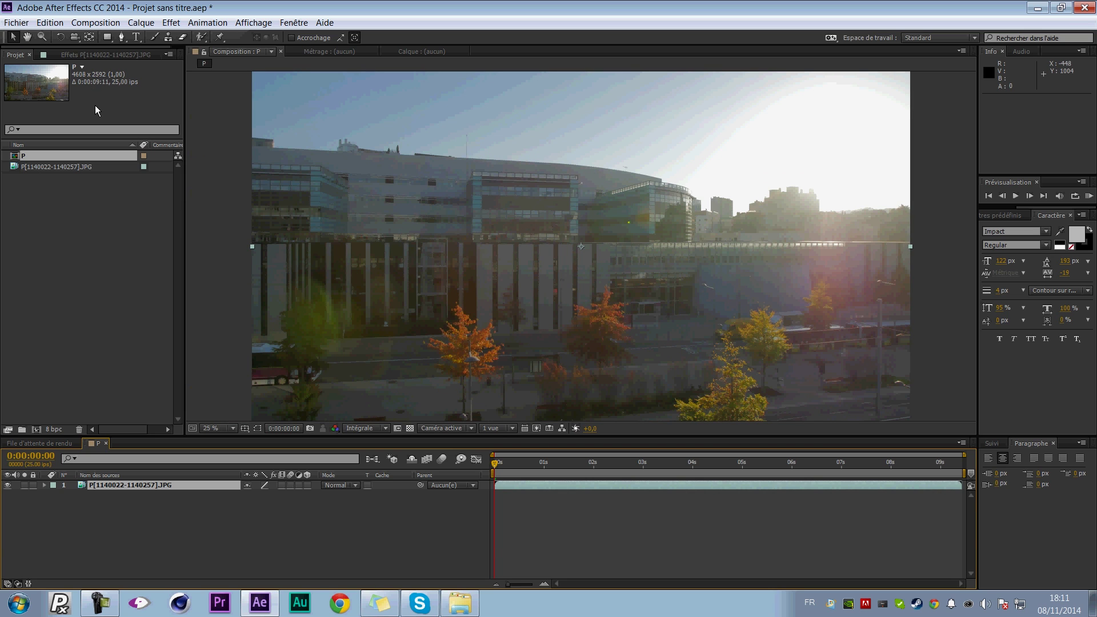
pyautogui.press(',')
pyautogui.press('.')
# Preview the unstabilised sequence from RAM, and inspect the upper corner of the building at 0:00:03:00.
pyautogui.moveTo(497, 465); pyautogui.dragTo(300, 449)
pyautogui.press('KP_0')
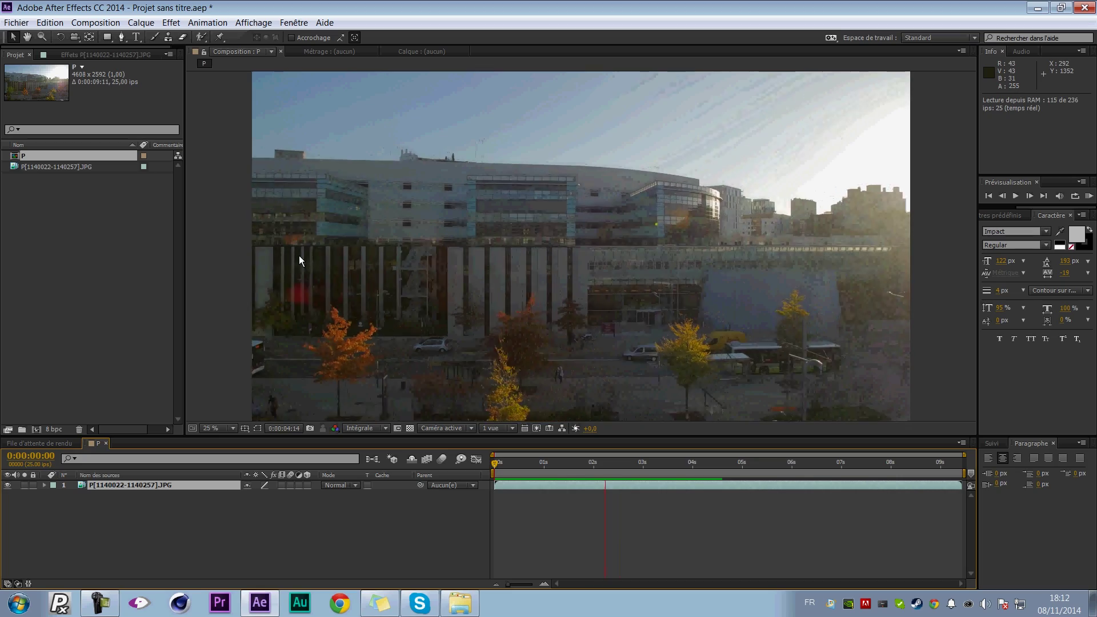
pyautogui.press('space')
pyautogui.moveTo(500, 469); pyautogui.dragTo(645, 430)
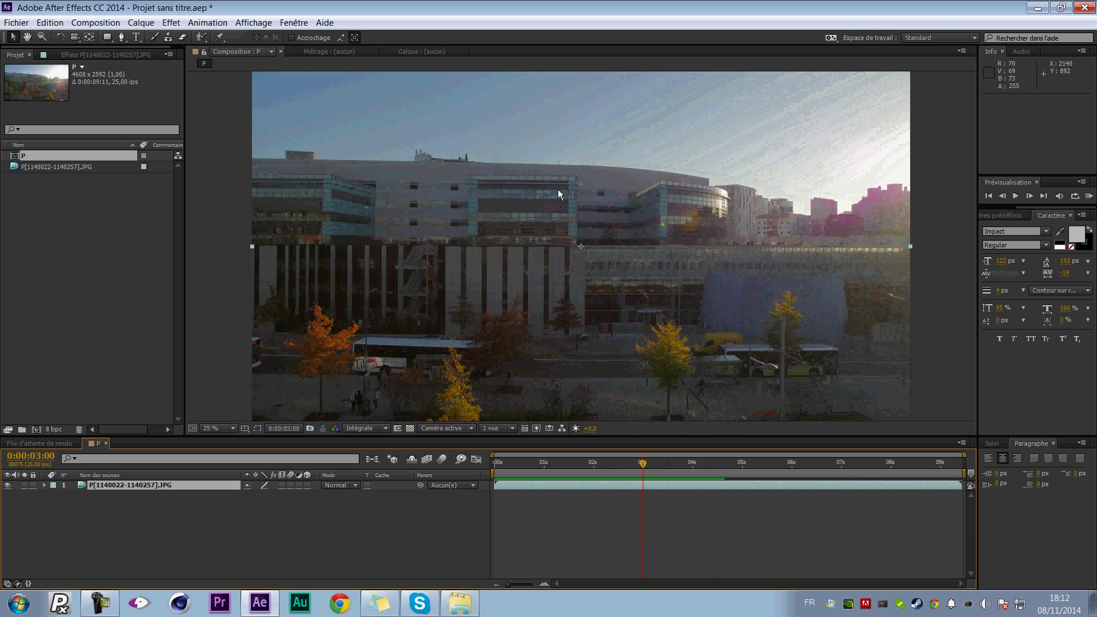
pyautogui.click(578, 177)
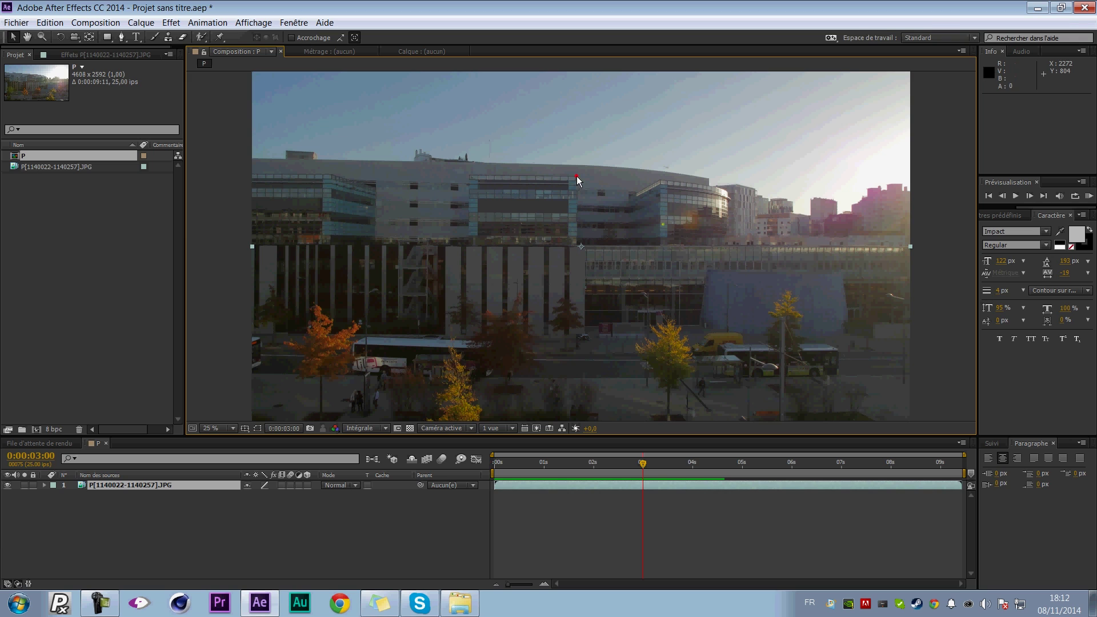
# Create an adjustment layer and draw a circular mask about 280 px high near the centre of the frame on it.
pyautogui.rightClick(261, 548)
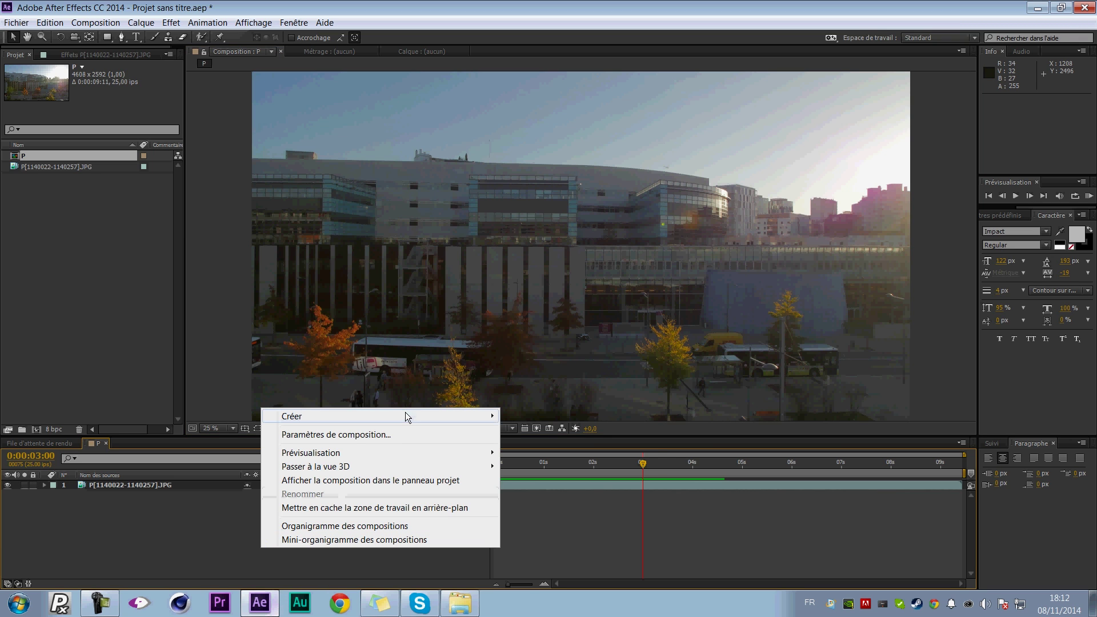
pyautogui.moveTo(406, 413)
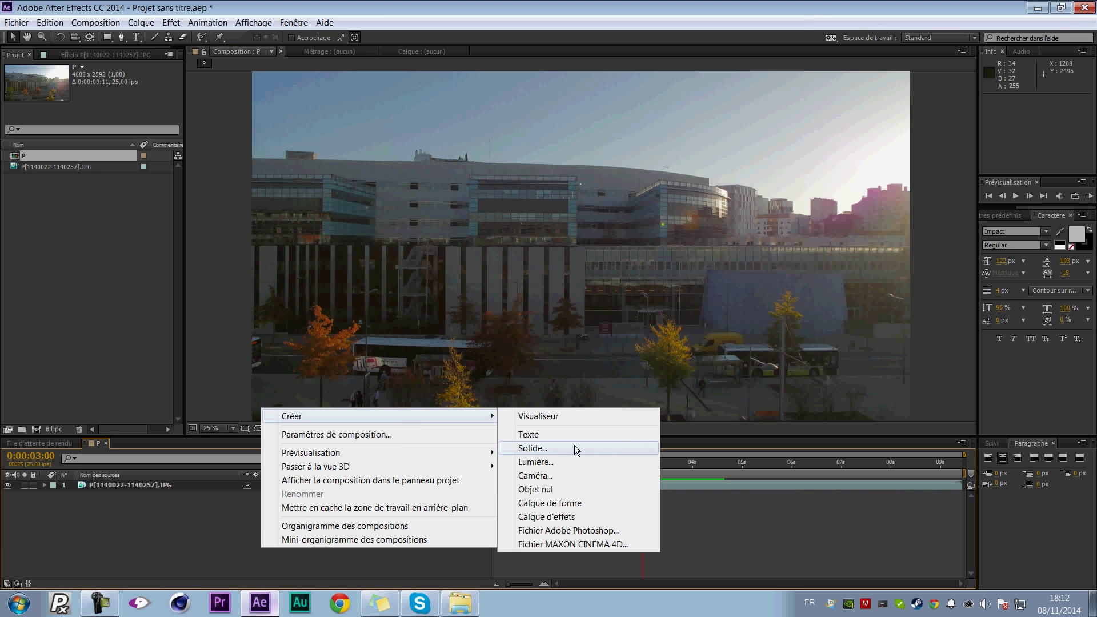
pyautogui.click(562, 516)
pyautogui.moveTo(107, 38); pyautogui.dragTo(159, 64)
pyautogui.moveTo(567, 228); pyautogui.dragTo(610, 268)
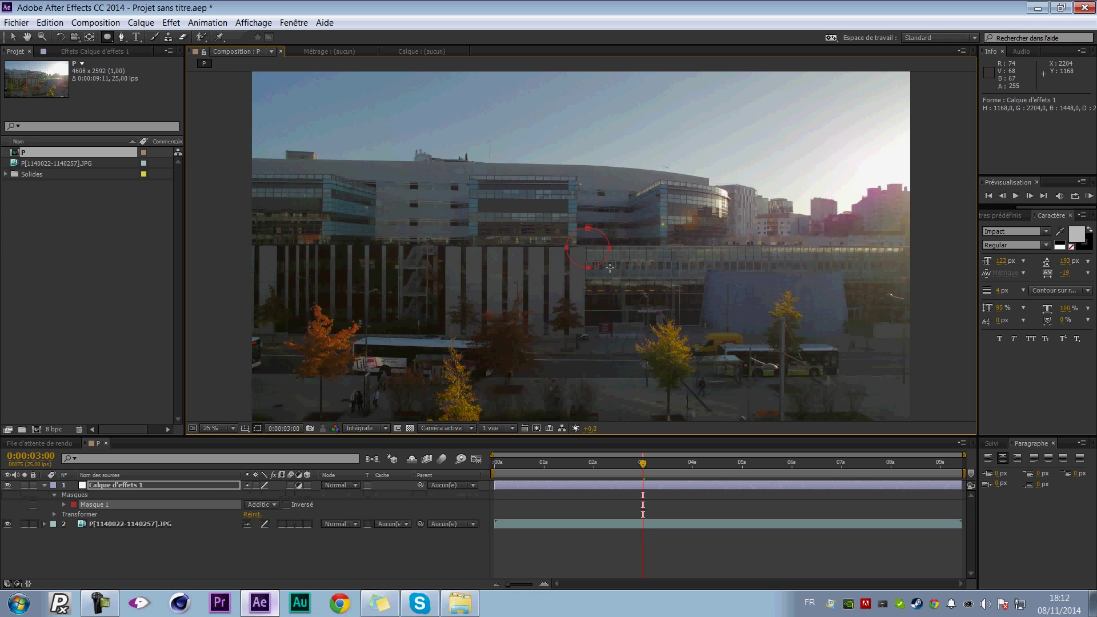
# Apply the Trait effect from the Génération category to the circular mask, with a stroke thickness of about 25.
pyautogui.click(171, 22)
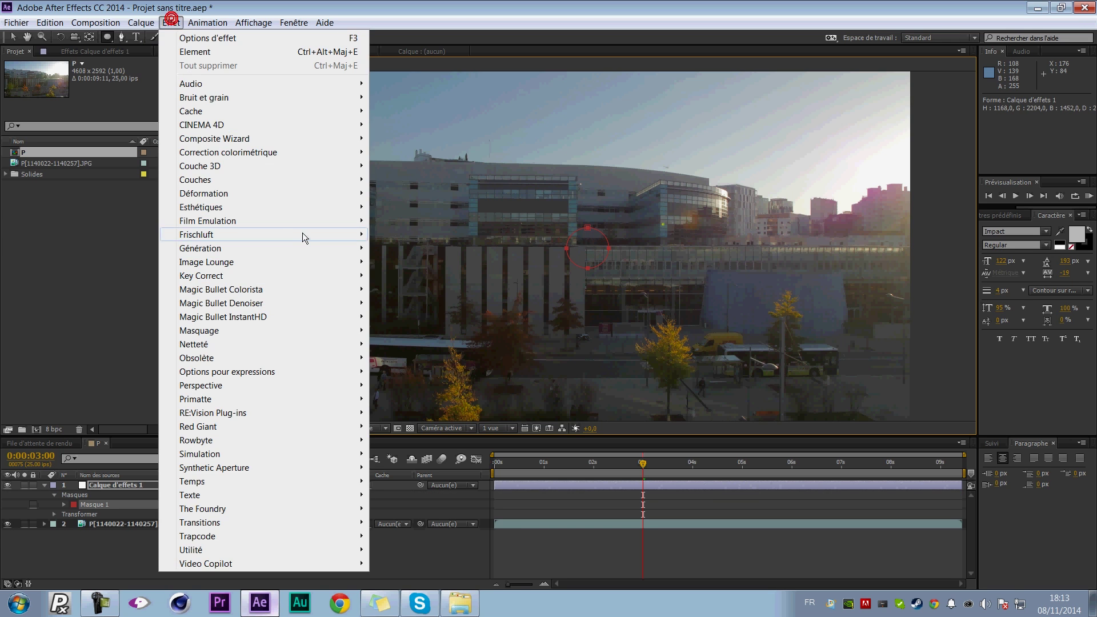
pyautogui.moveTo(272, 248)
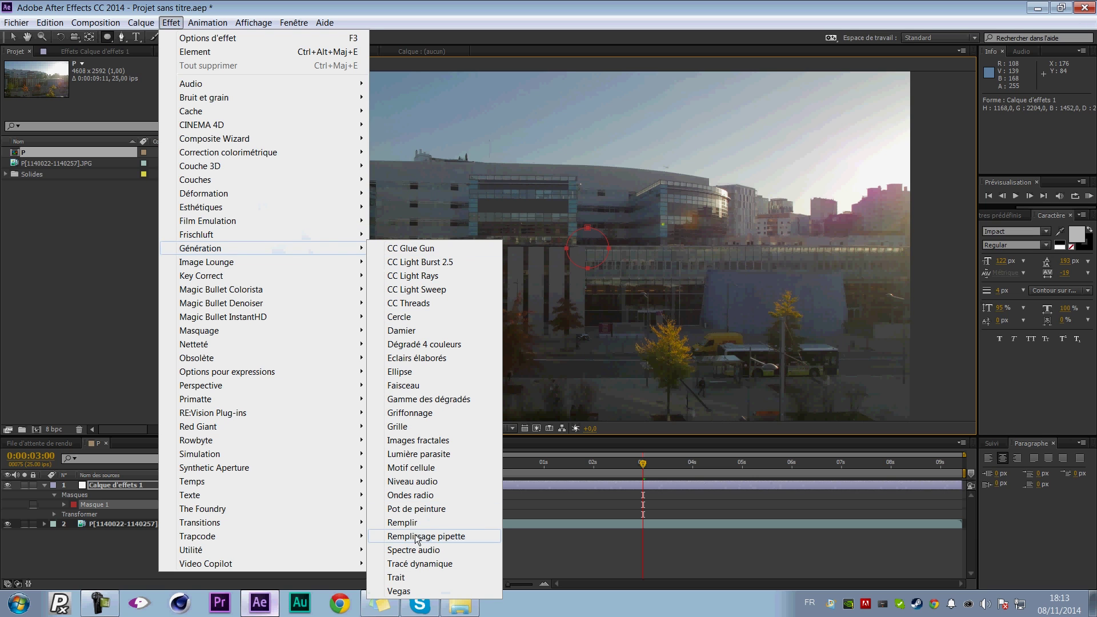
pyautogui.click(413, 575)
pyautogui.press('v')
pyautogui.moveTo(106, 122); pyautogui.dragTo(240, 112)
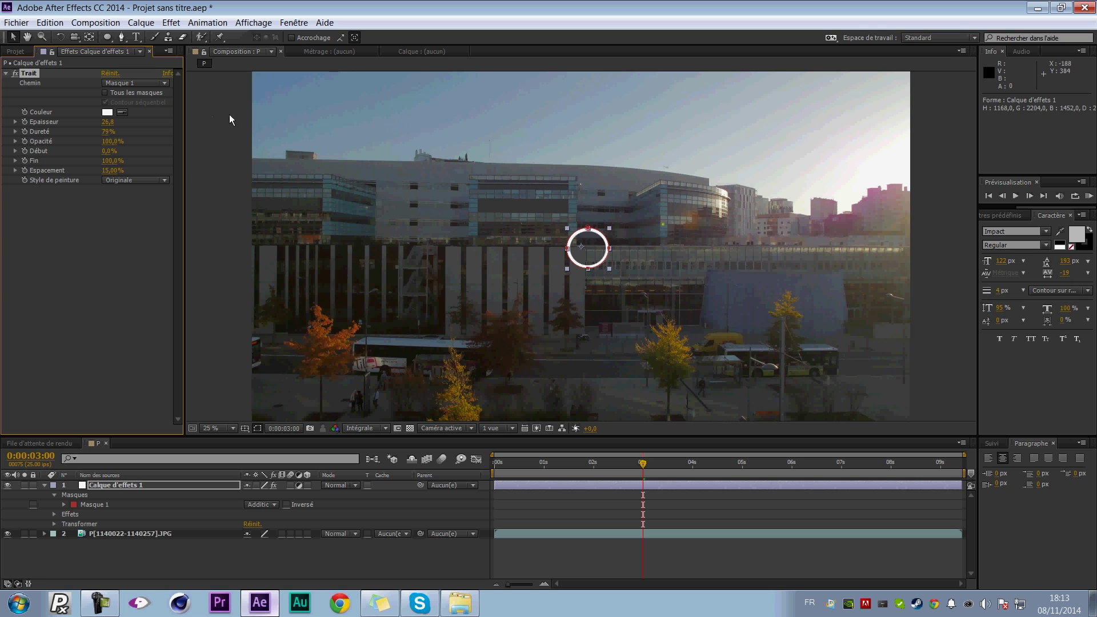
pyautogui.click(118, 274)
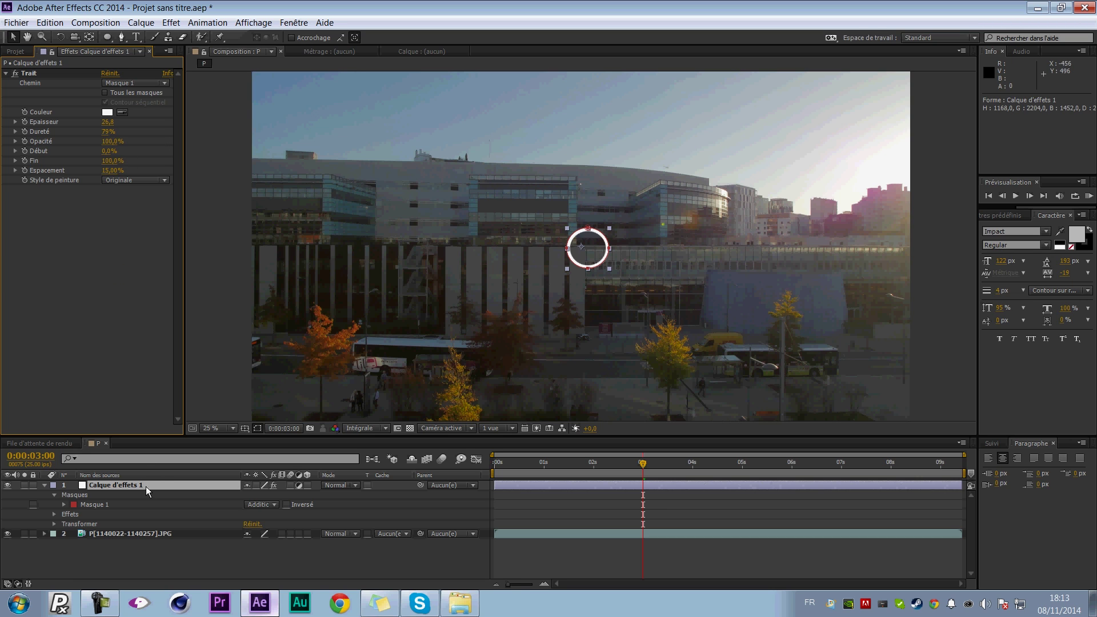
# Scale the adjustment layer to 47% and place its ring over the upper corner of the building's central glazed section.
pyautogui.press('s')
pyautogui.moveTo(275, 494); pyautogui.dragTo(257, 496)
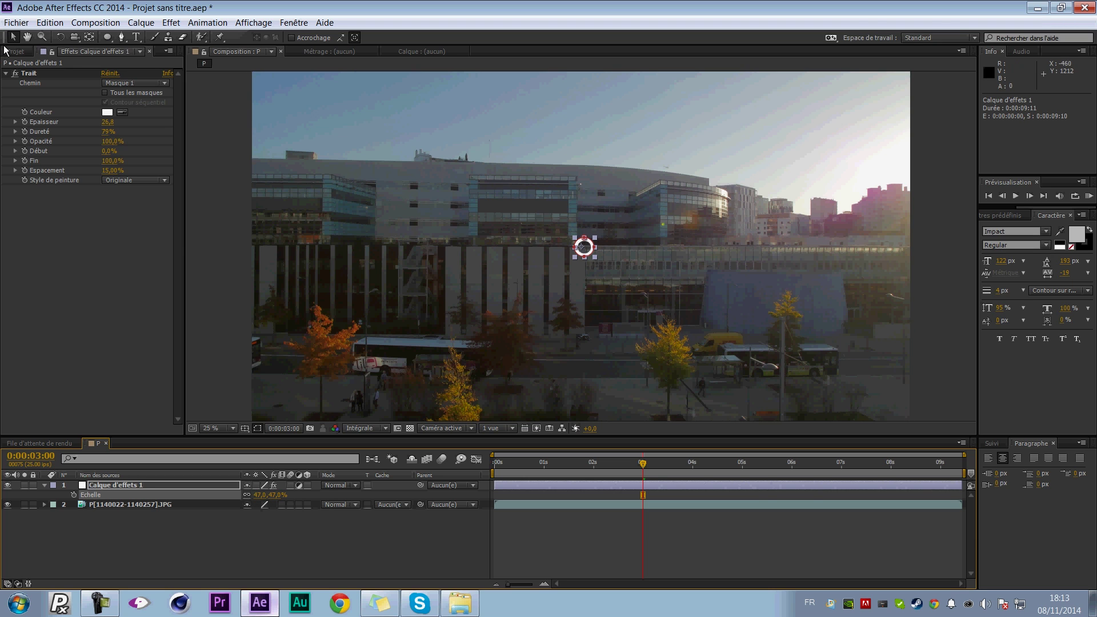
pyautogui.click(368, 177)
pyautogui.scroll(2, 591, 258)
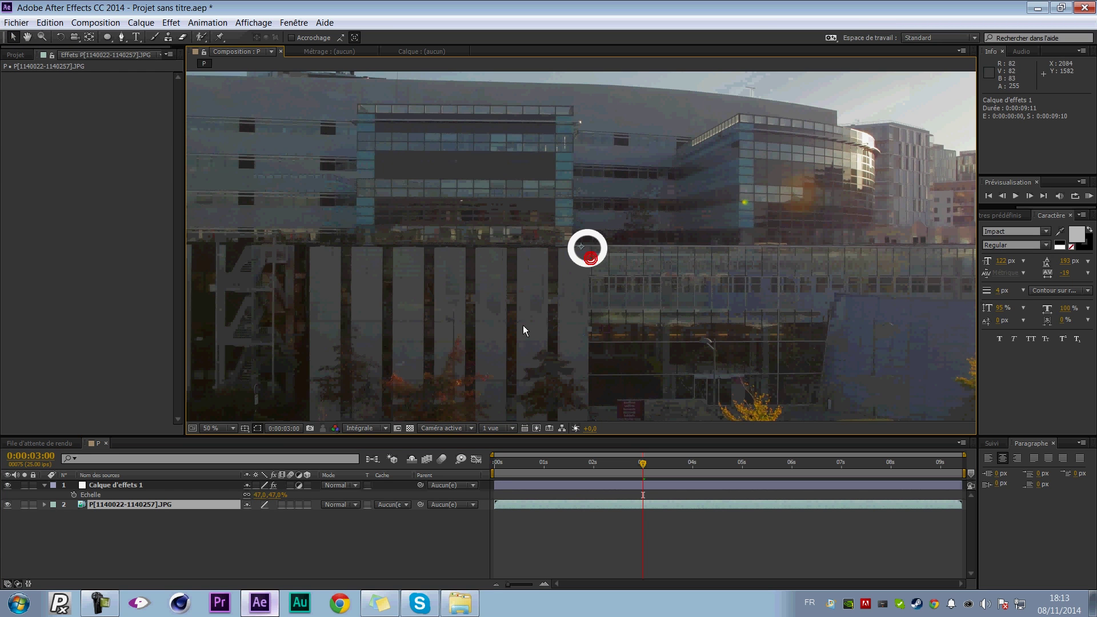
pyautogui.click(588, 256)
pyautogui.moveTo(588, 256); pyautogui.dragTo(574, 113)
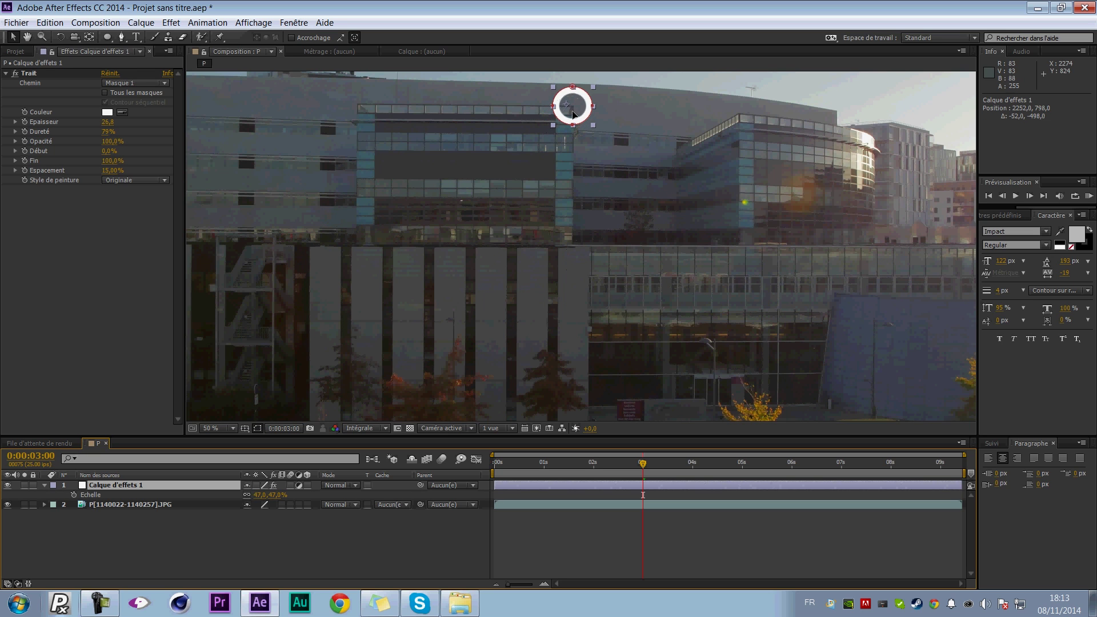
pyautogui.press(',')
pyautogui.click(235, 311)
# Preview the sequence from RAM to compare the building corner's movement with the fixed ring.
pyautogui.press('KP_0')
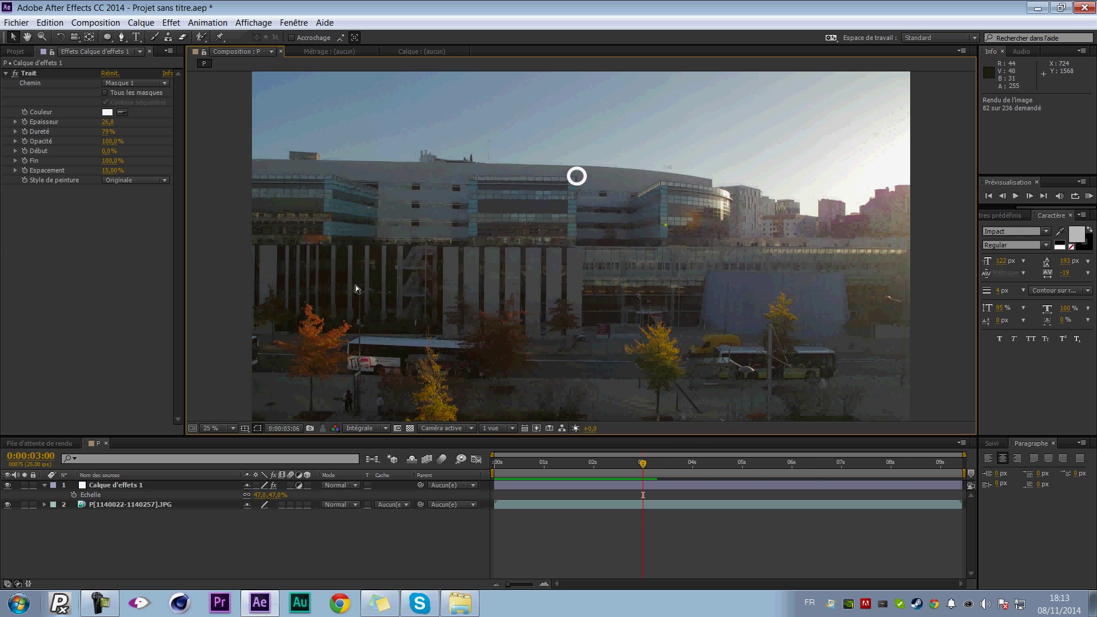
pyautogui.click(363, 287)
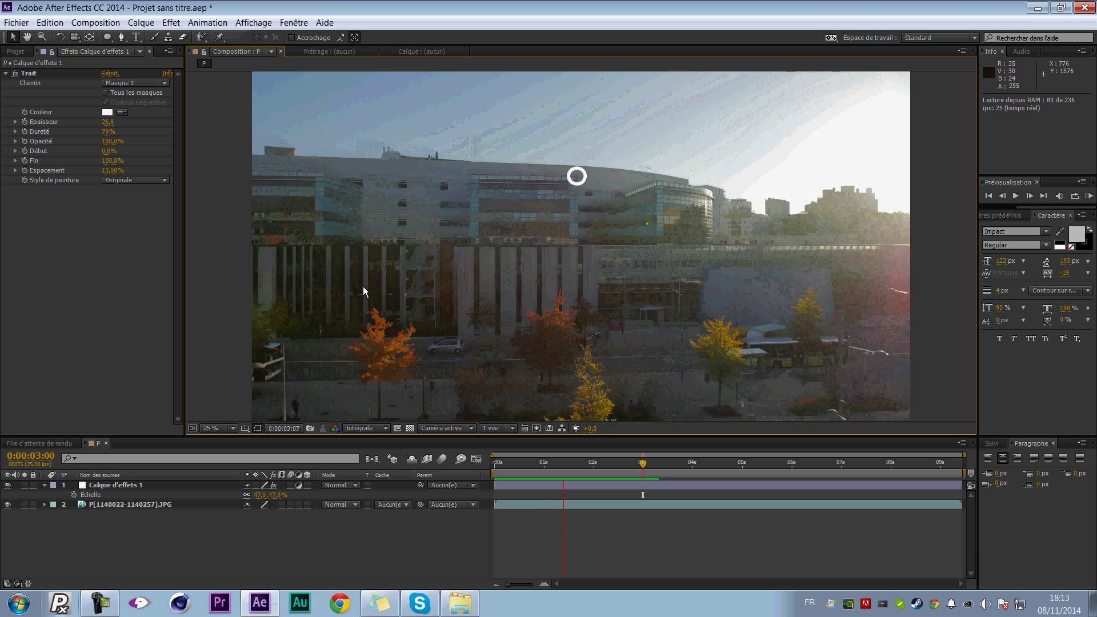
pyautogui.click(126, 454)
# Hide the adjustment layer and apply Stabil. déformation (visuel) to the image sequence layer.
pyautogui.click(7, 484)
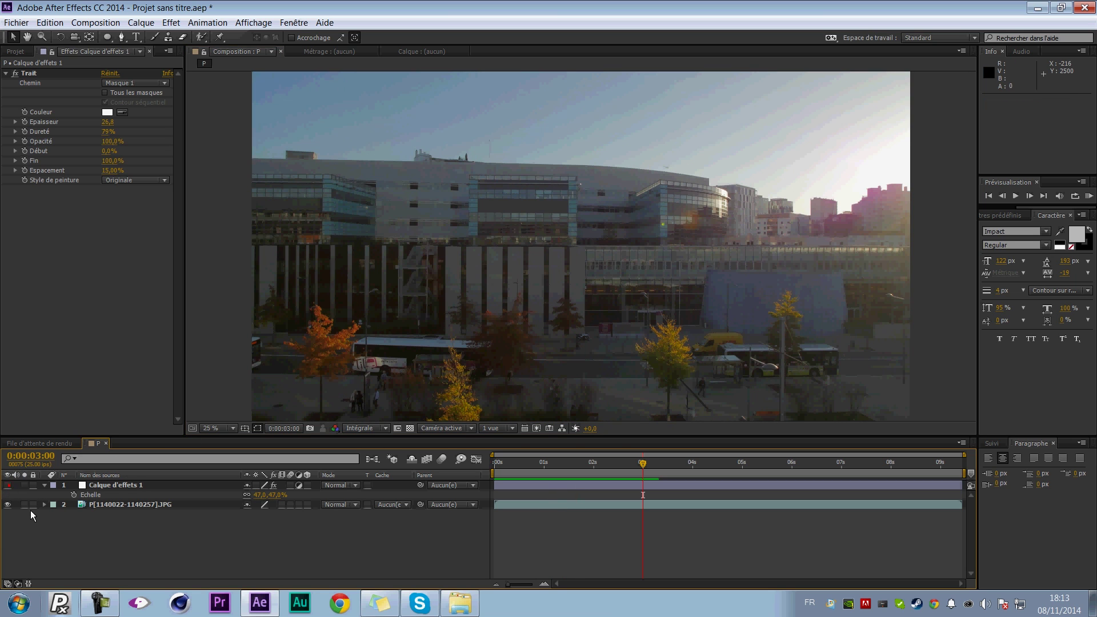
pyautogui.click(118, 506)
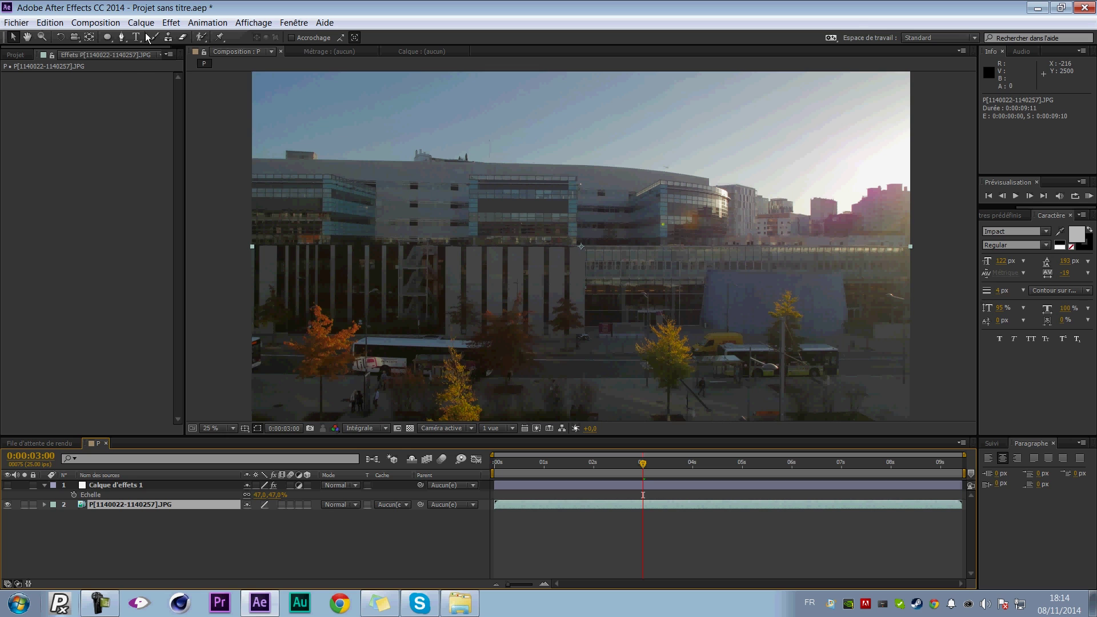
pyautogui.click(208, 22)
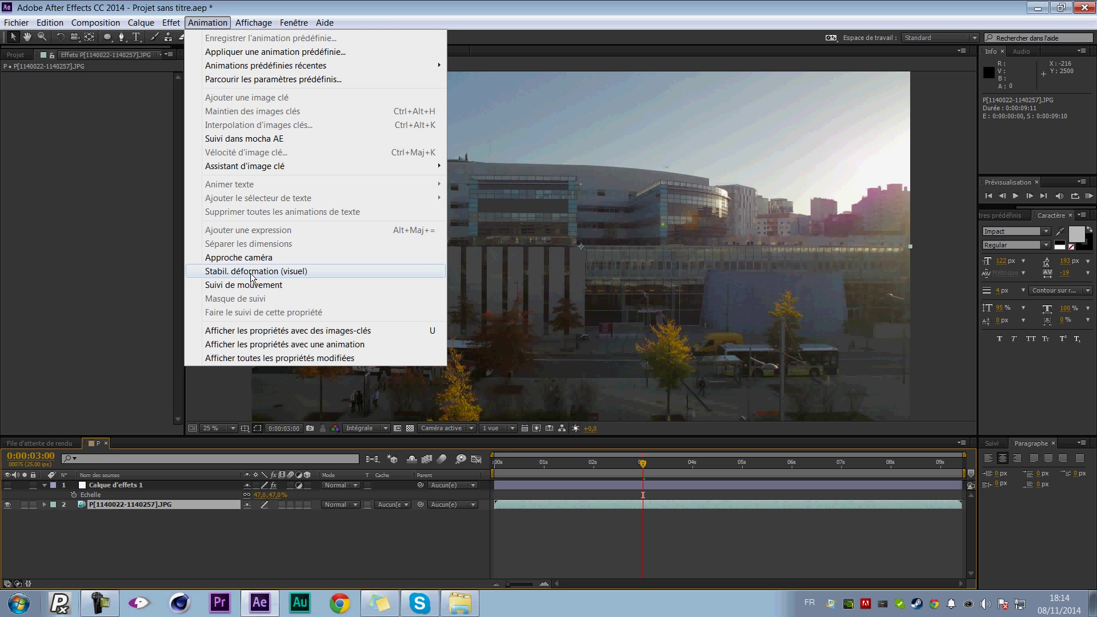
pyautogui.click(271, 273)
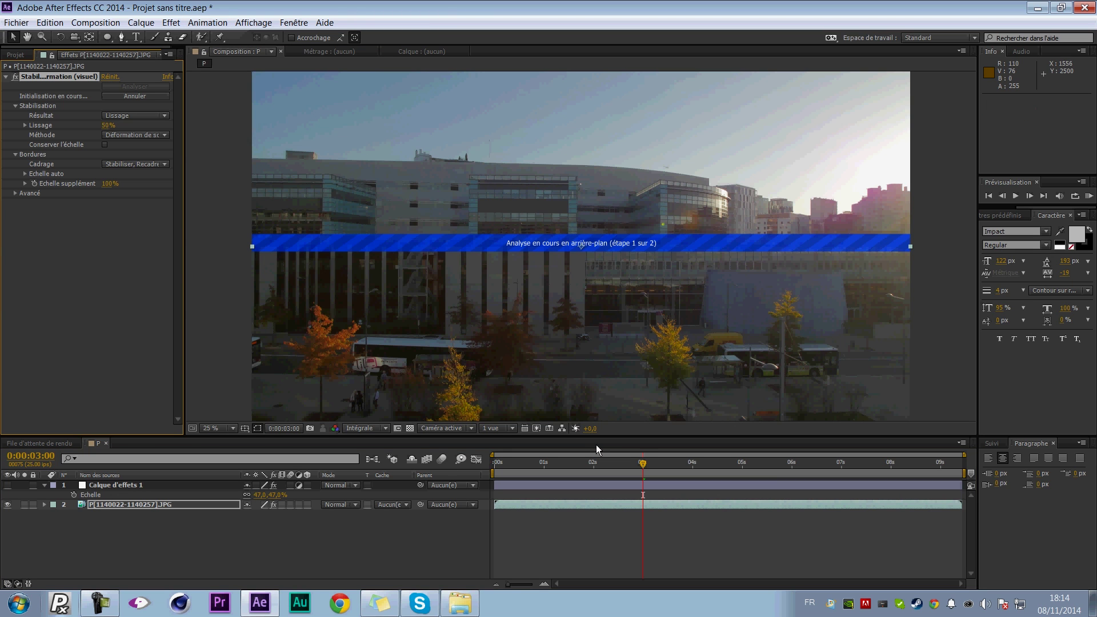
# Set the stabiliser's Lissage to 35% and enable Conserver l'échelle, keeping the subspace warp method and the Stabiliser, Recadrer, Echelle auto framing.
pyautogui.moveTo(634, 463)
pyautogui.mouseDown()
pyautogui.moveTo(620, 464)
pyautogui.moveTo(633, 462)
pyautogui.mouseUp()
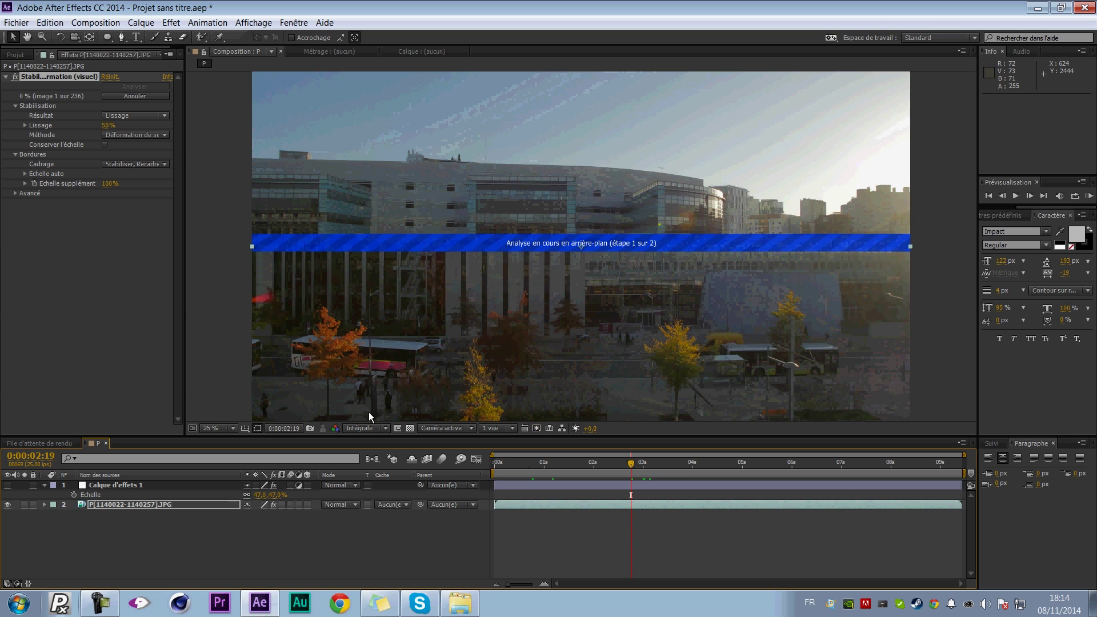
pyautogui.click(269, 529)
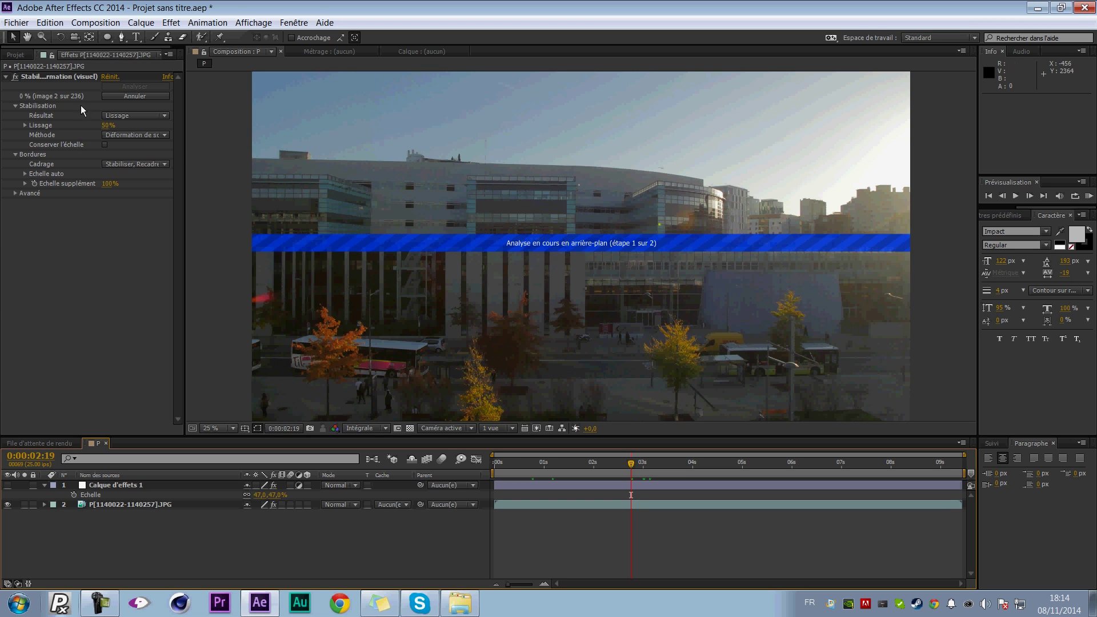
pyautogui.click(63, 76)
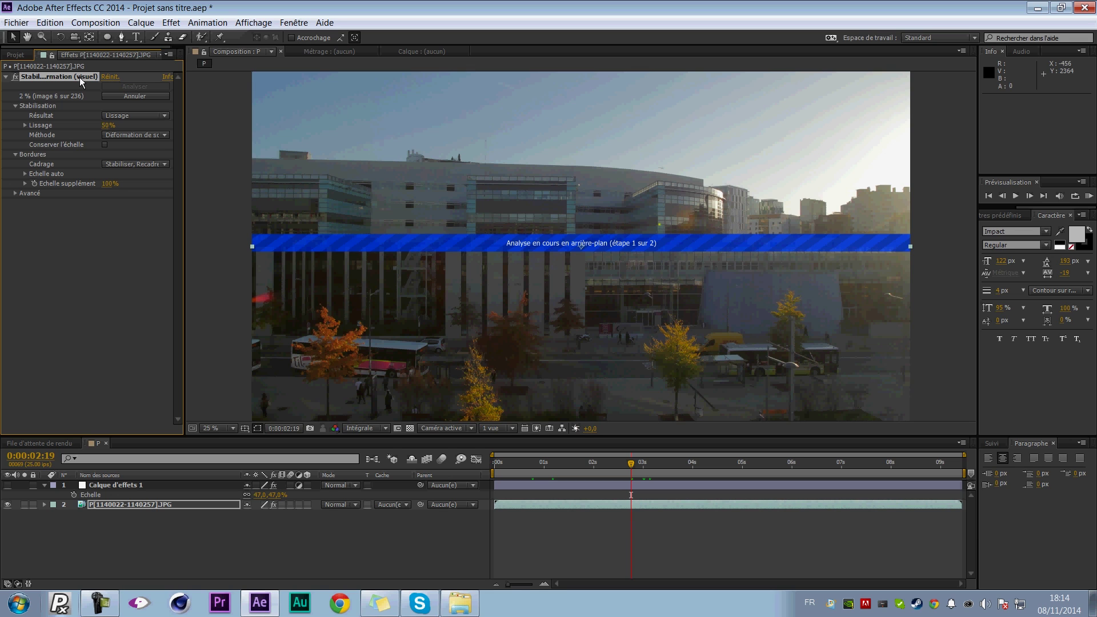
pyautogui.click(107, 125)
pyautogui.press('Return')
pyautogui.click(105, 145)
pyautogui.click(147, 136)
pyautogui.click(160, 192)
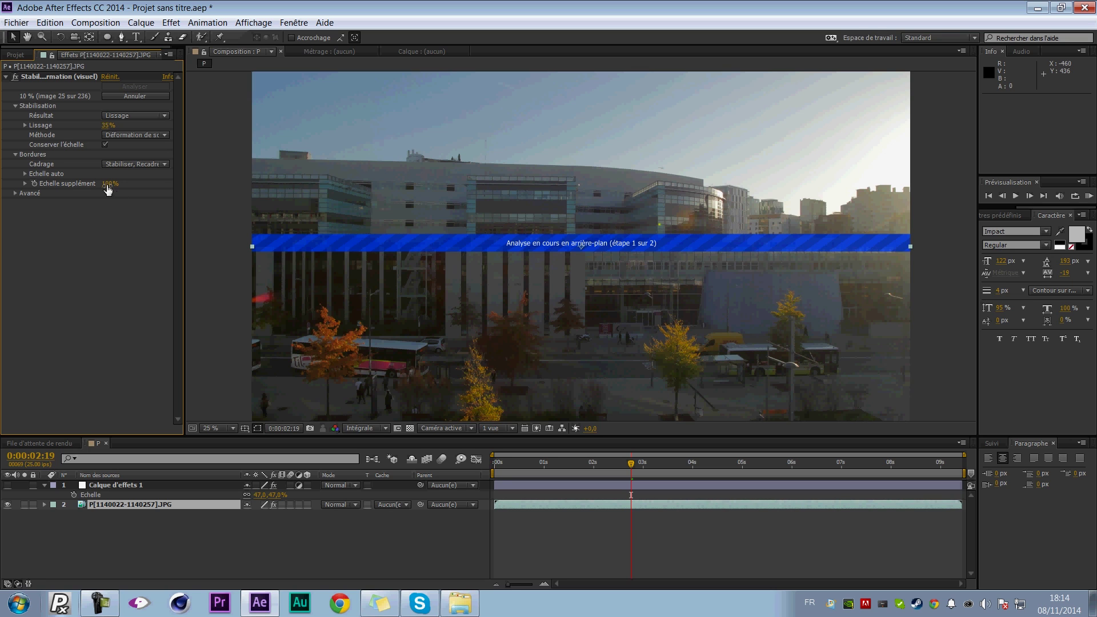
pyautogui.click(155, 165)
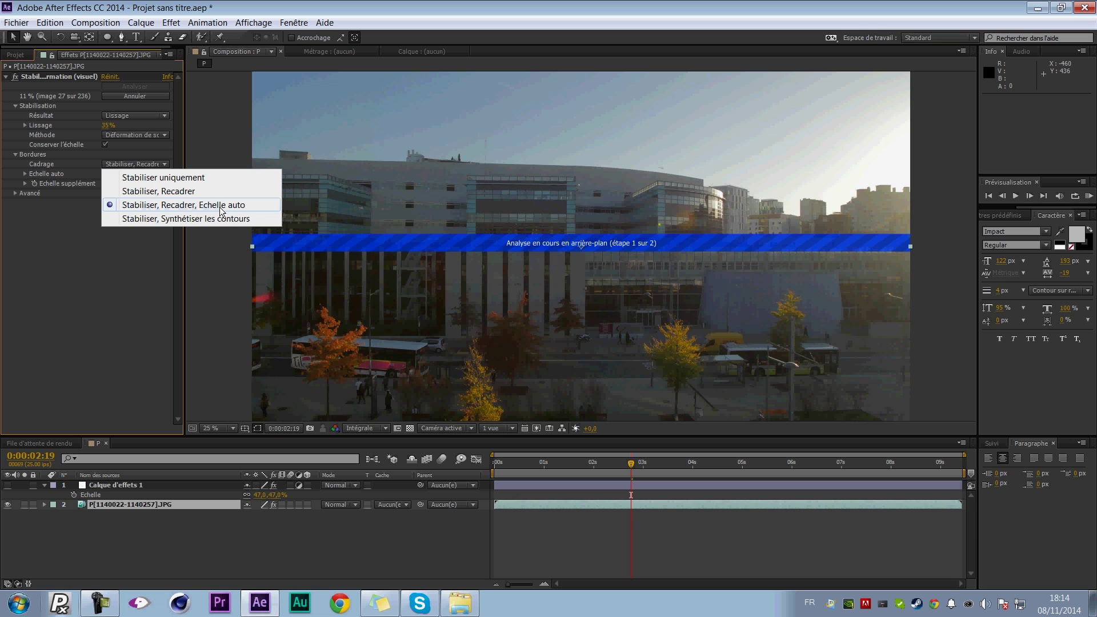
pyautogui.click(148, 285)
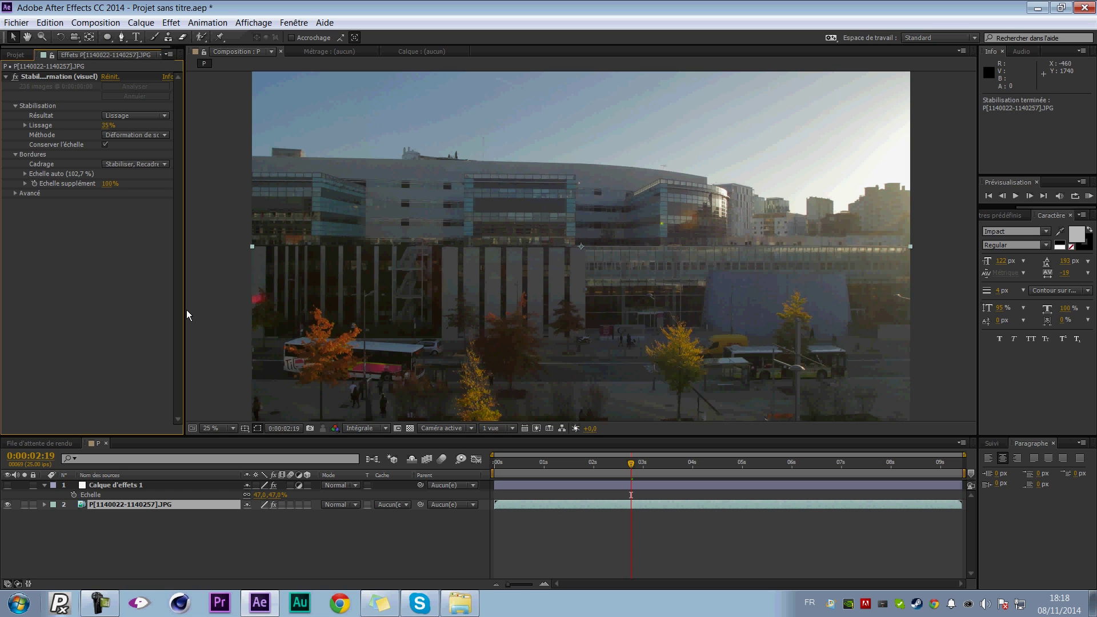
# Preview the stabilised sequence from RAM and check the frame at 0:00:04:04.
pyautogui.press('KP_0')
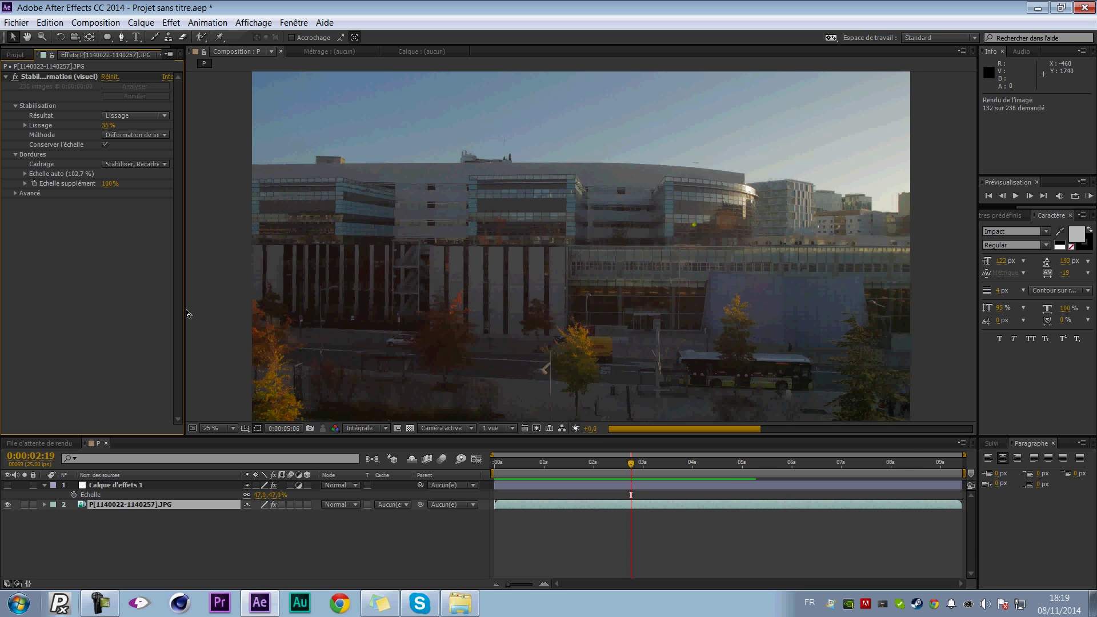
pyautogui.press('space')
pyautogui.press('space')
pyautogui.moveTo(632, 463); pyautogui.dragTo(698, 455)
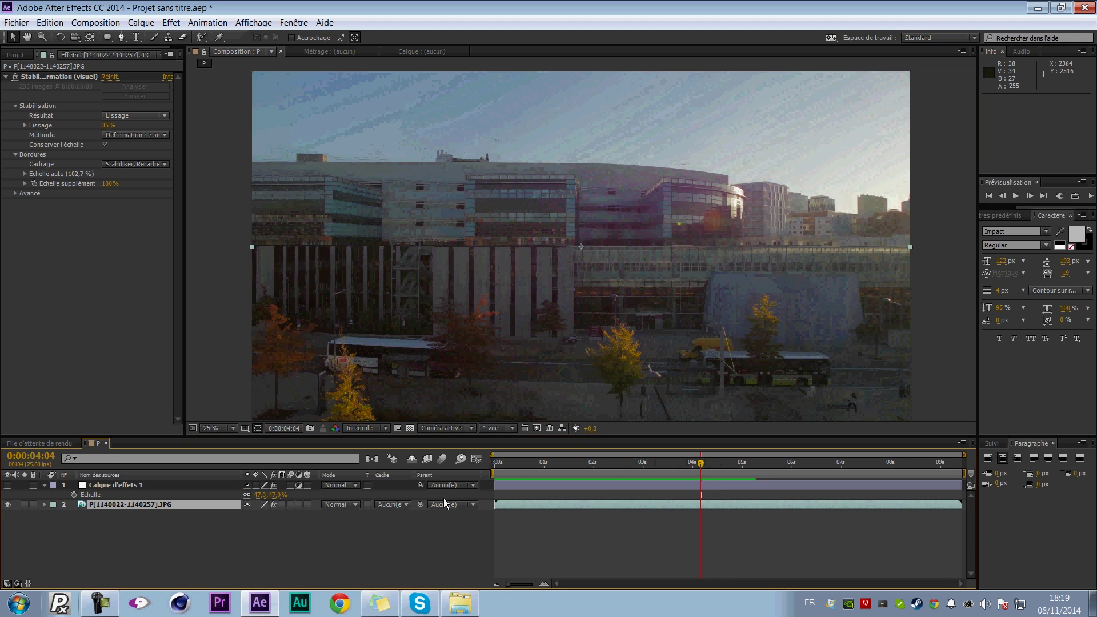
pyautogui.click(337, 529)
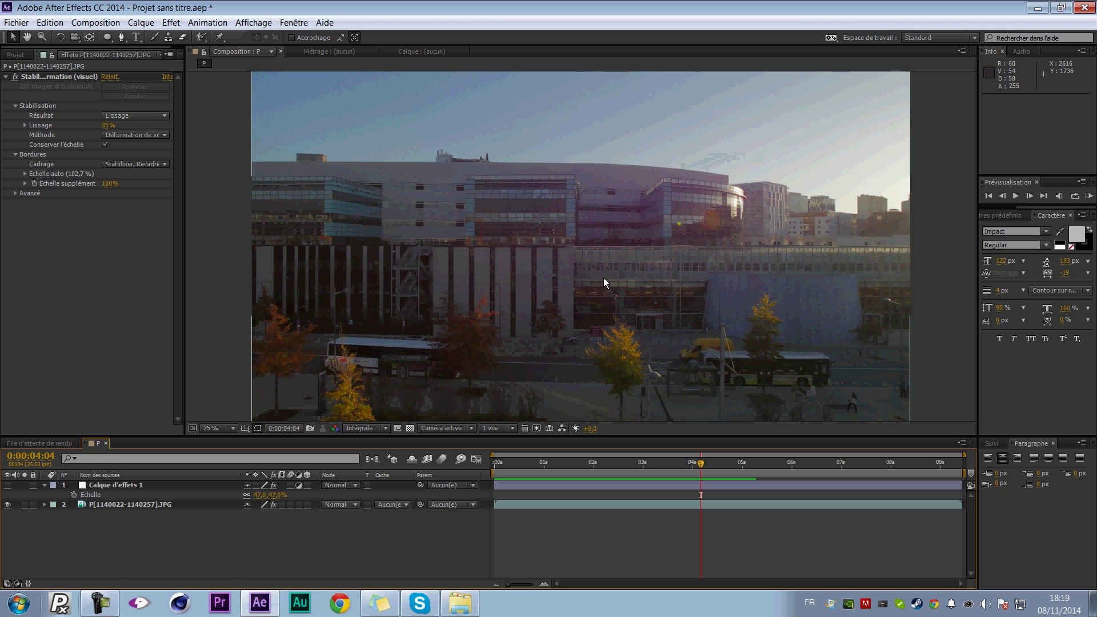
# Show the ring's adjustment layer again and check the stabilised footage against it with a RAM preview and at 0:00:00:15.
pyautogui.rightClick(302, 549)
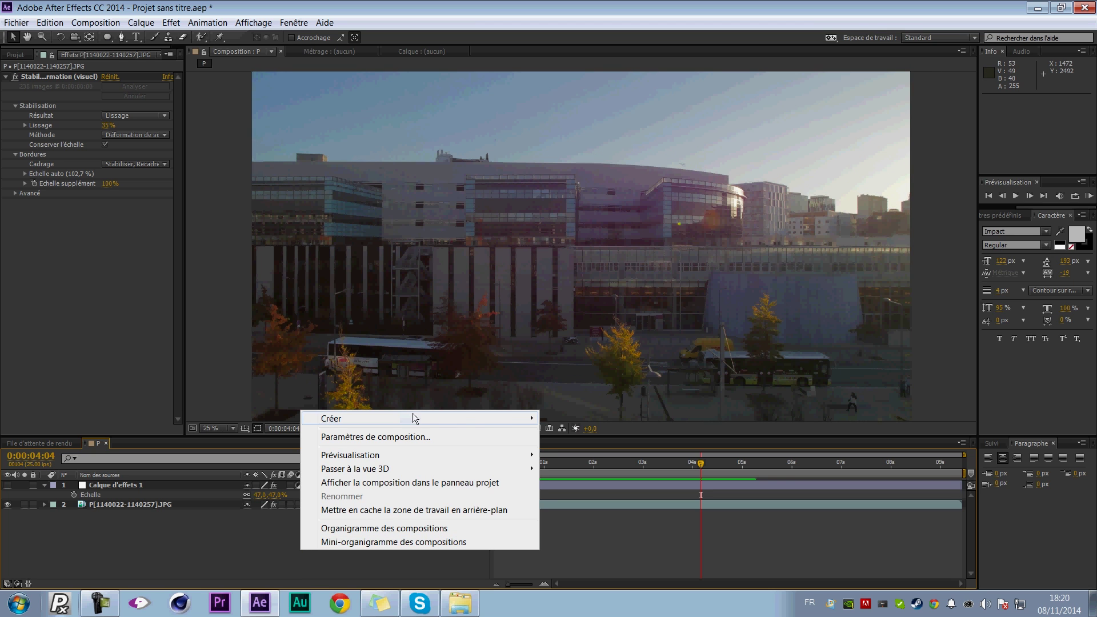
pyautogui.click(11, 484)
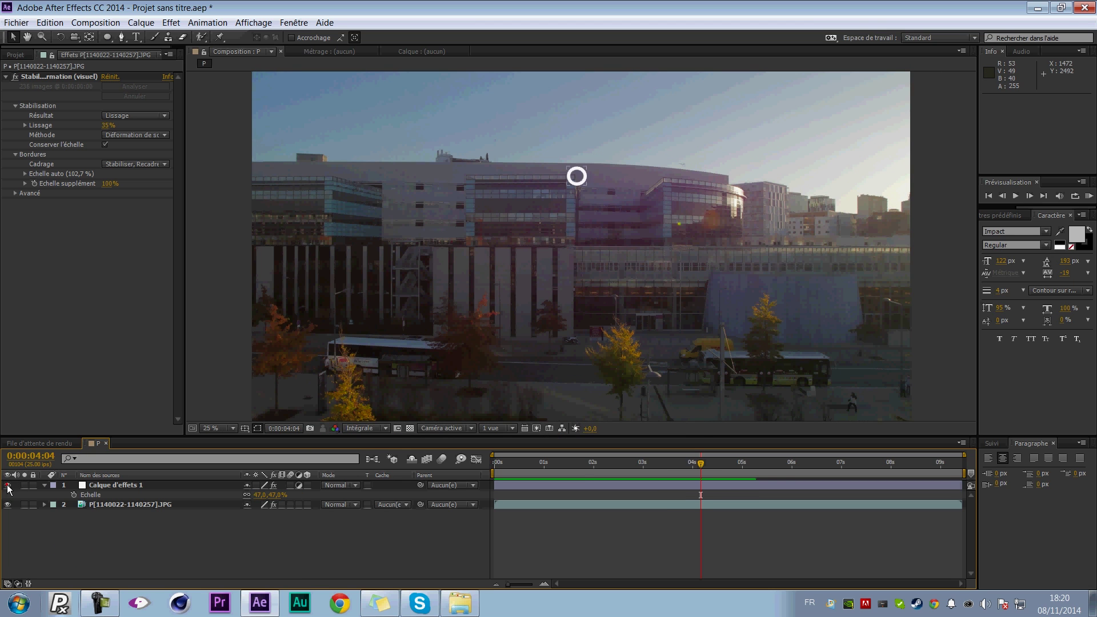
pyautogui.press('KP_0')
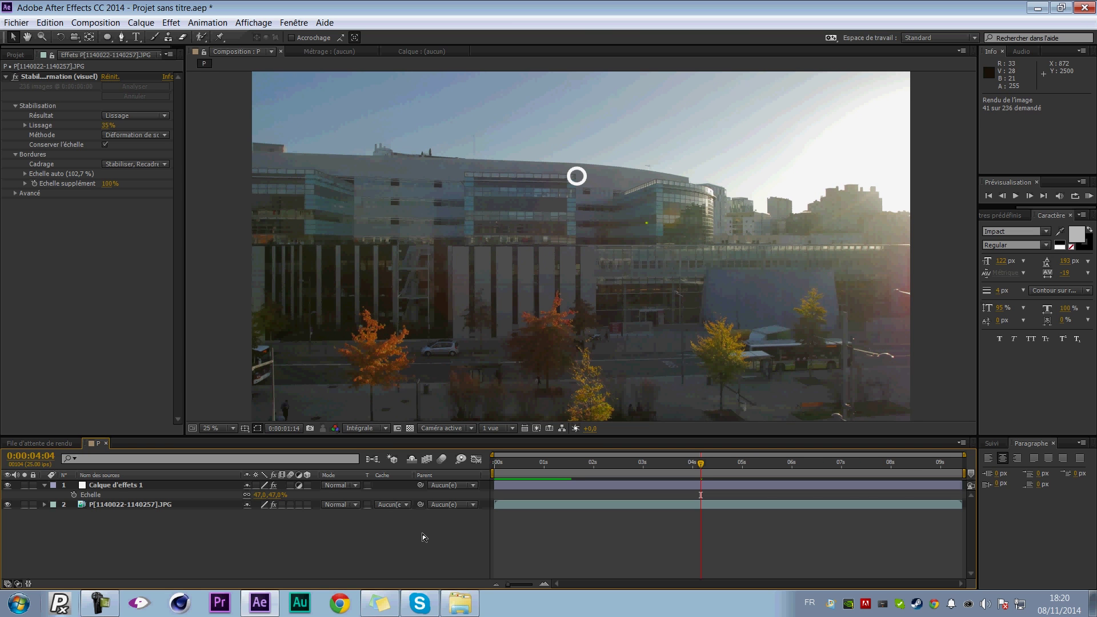
pyautogui.moveTo(526, 463)
pyautogui.mouseDown()
pyautogui.moveTo(548, 472)
pyautogui.moveTo(512, 479)
pyautogui.mouseUp()
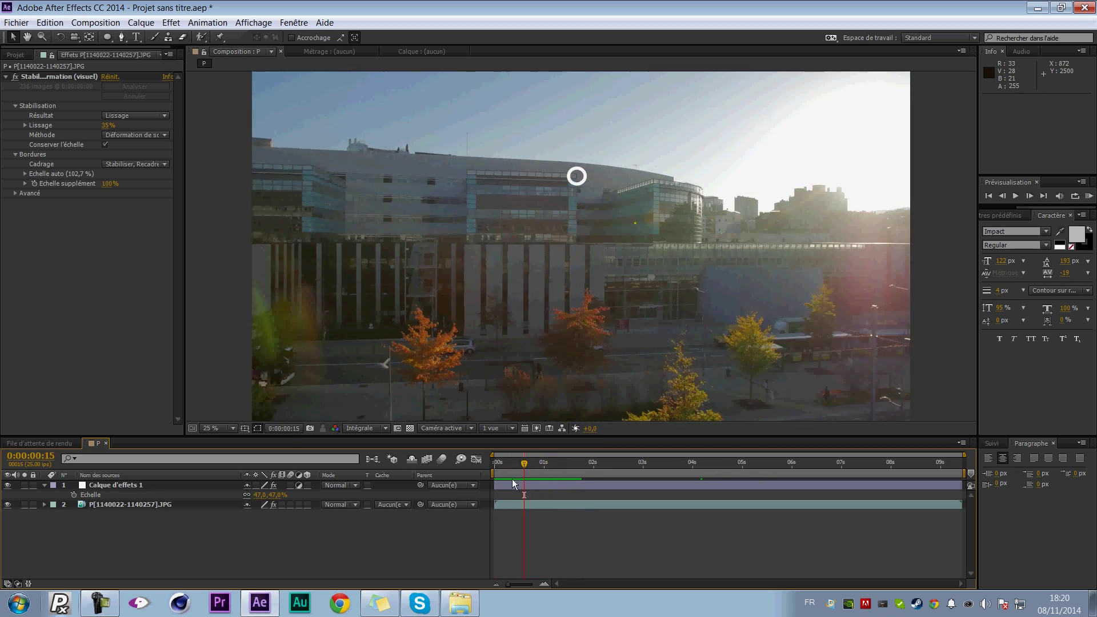
# Delete the ring's adjustment layer and create a new adjustment layer above the image sequence.
pyautogui.click(97, 487)
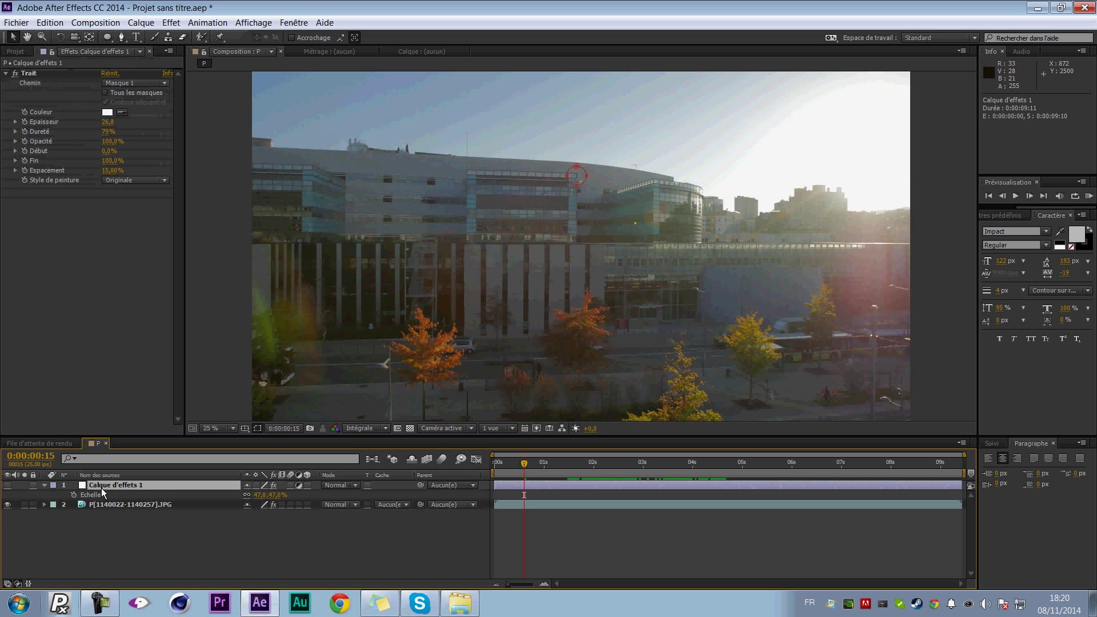
pyautogui.press('Delete')
pyautogui.click(154, 487)
pyautogui.rightClick(160, 503)
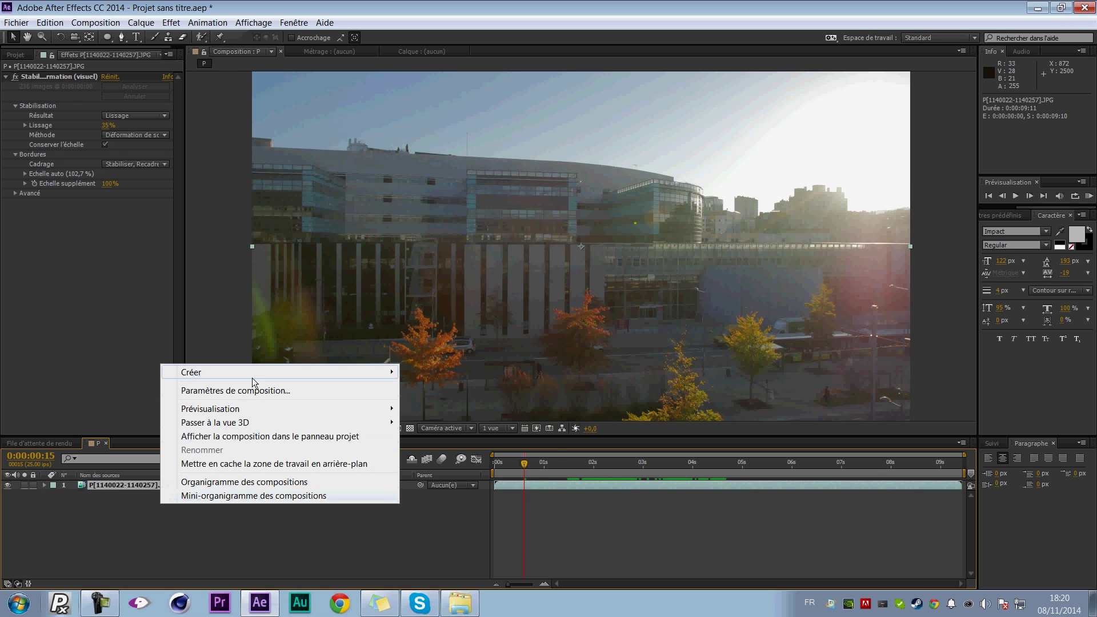
pyautogui.click(434, 473)
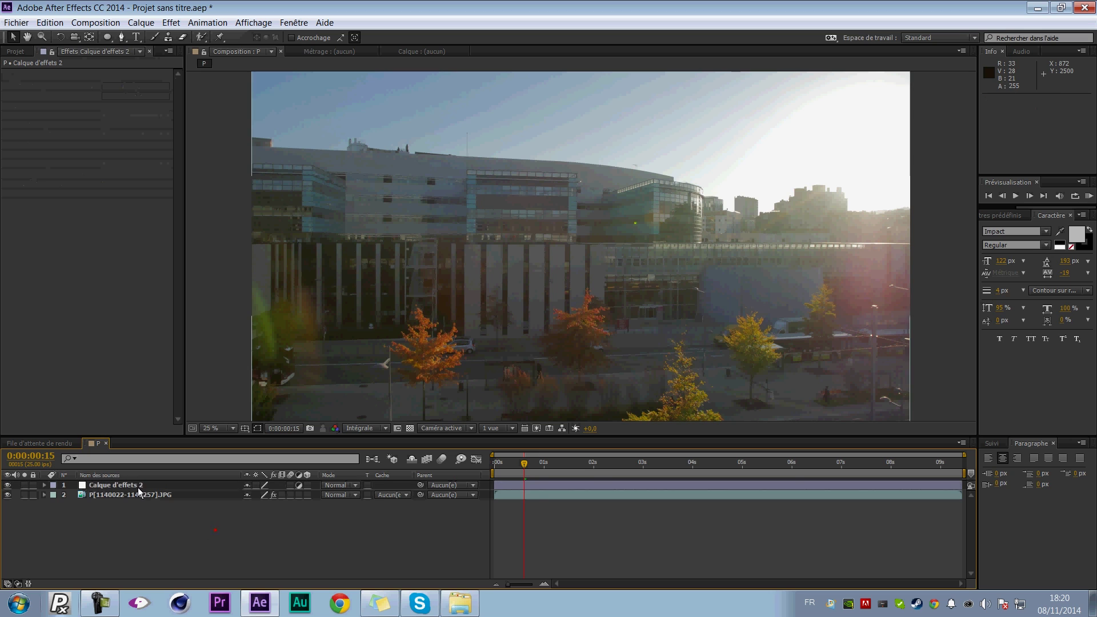
# Apply Magic Bullet Colorista II to the new adjustment layer and widen the effect controls to show all its colour wheels.
pyautogui.click(170, 22)
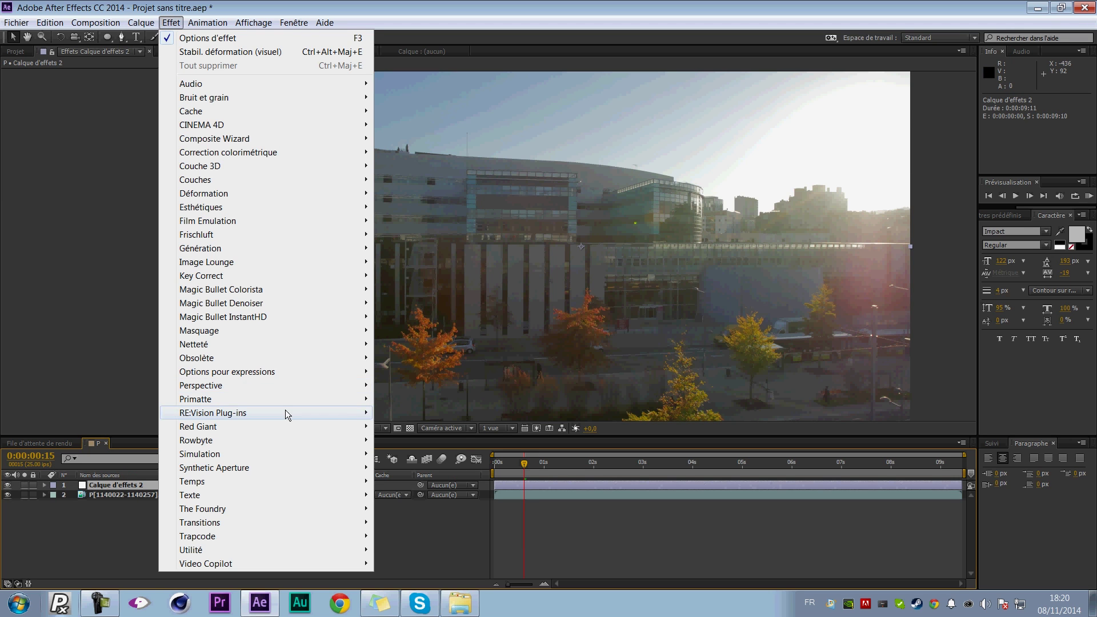
pyautogui.moveTo(299, 287)
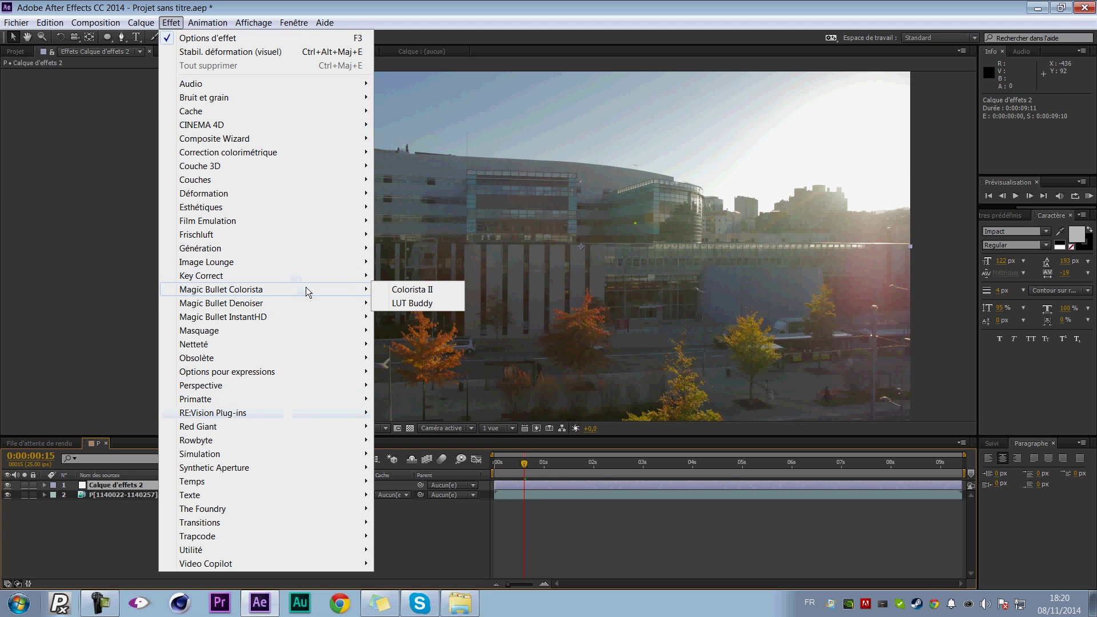
pyautogui.click(416, 291)
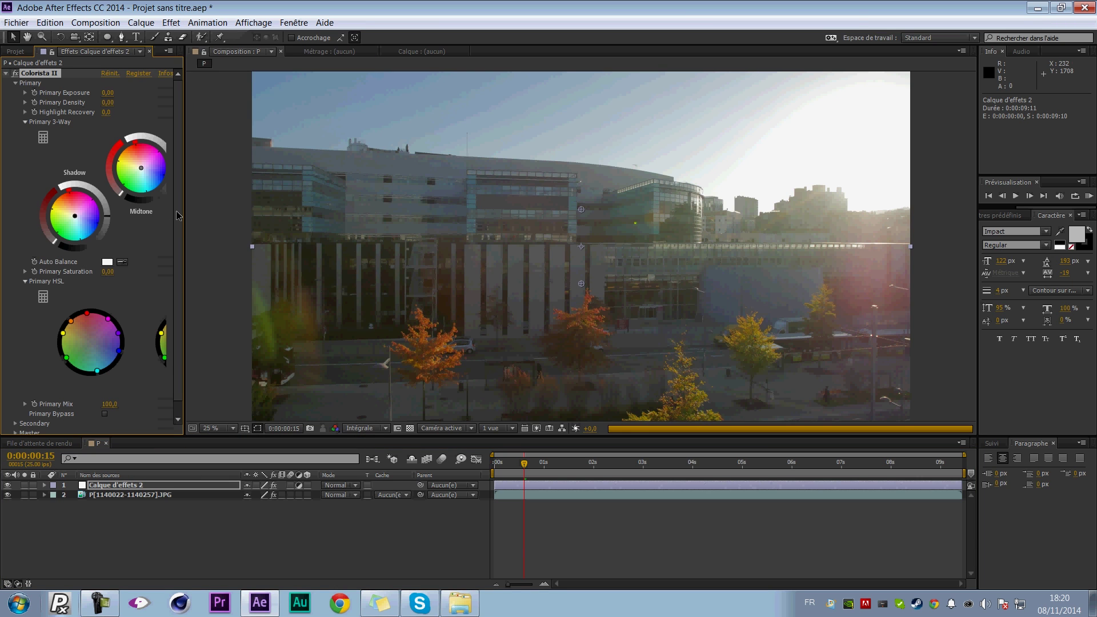
pyautogui.moveTo(185, 217); pyautogui.dragTo(305, 212)
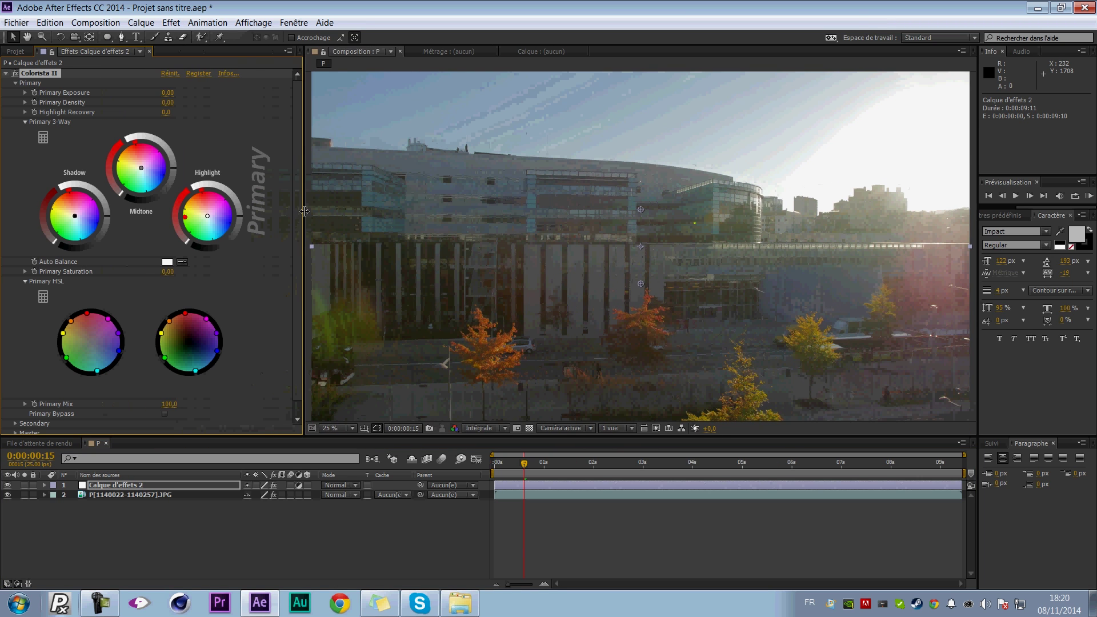
# Set Colorista II's Primary Saturation to 45 and boost the cyan and blue points outward on the first Primary HSL wheel.
pyautogui.scroll(-1, 297, 224)
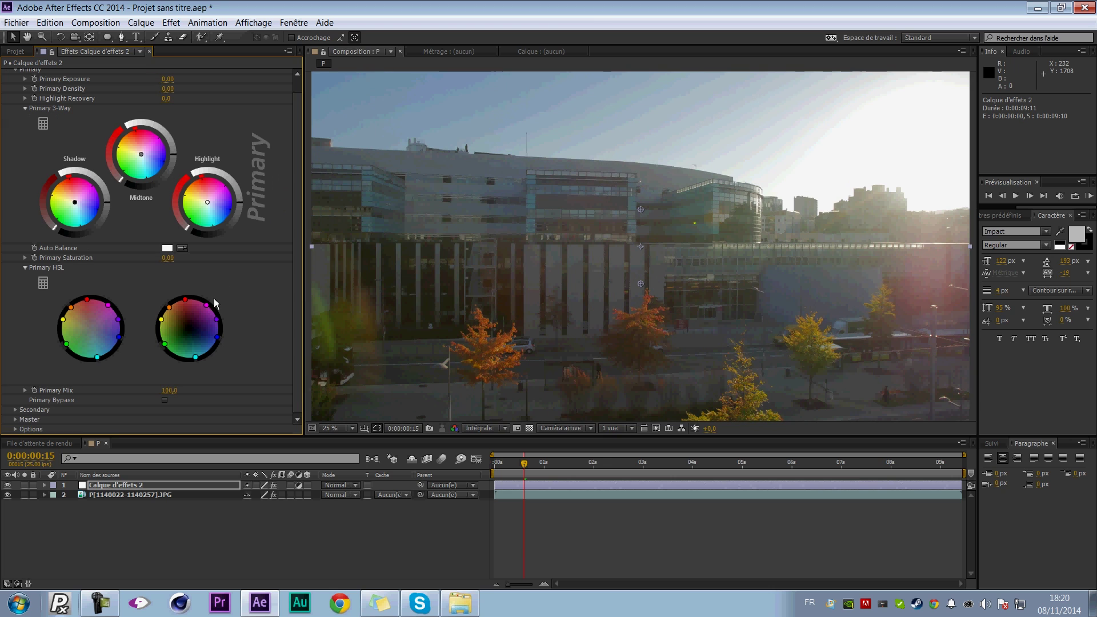
pyautogui.scroll(1, 247, 298)
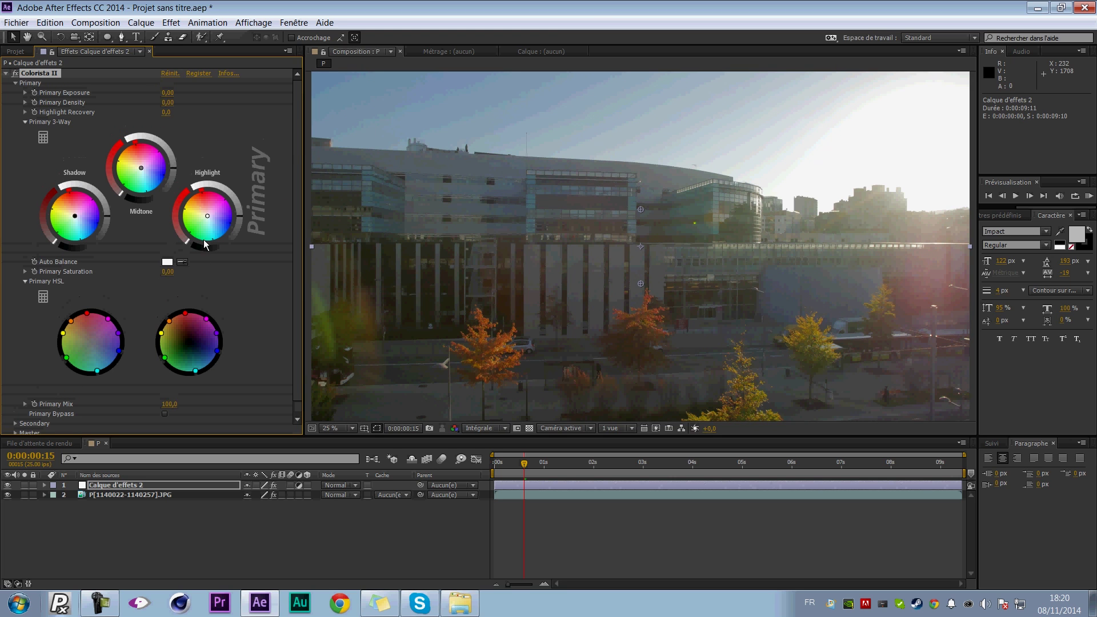
pyautogui.moveTo(190, 265); pyautogui.dragTo(222, 264)
pyautogui.moveTo(97, 371); pyautogui.dragTo(100, 384)
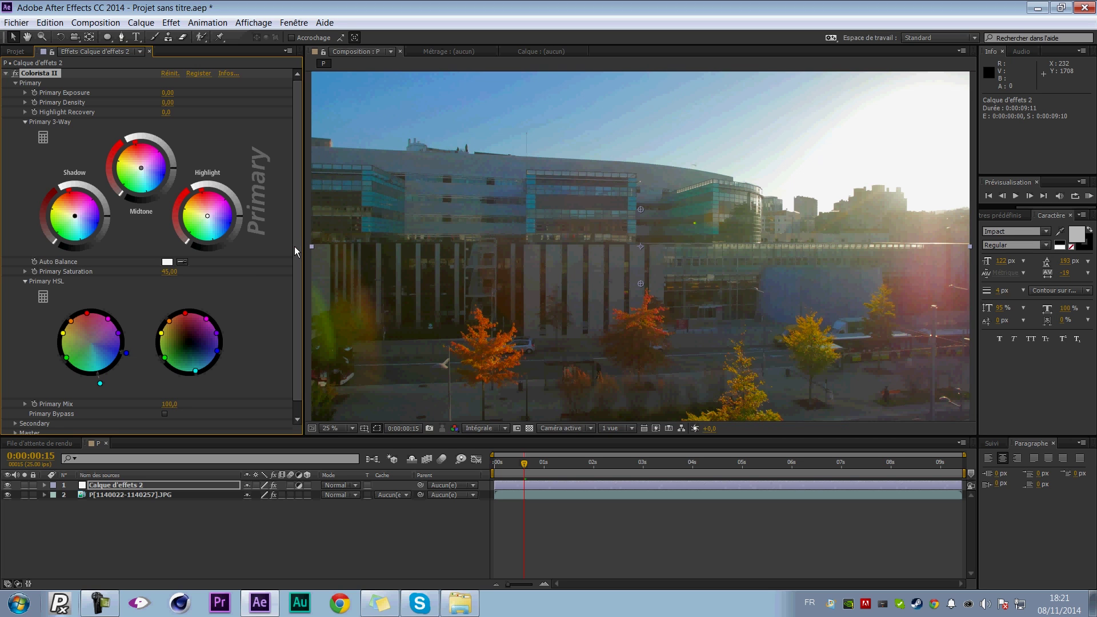
# Set Pop to 50 in Colorista II's Secondary section, deselect the adjustment layer and check the graded frame.
pyautogui.scroll(-1, 294, 246)
pyautogui.click(15, 409)
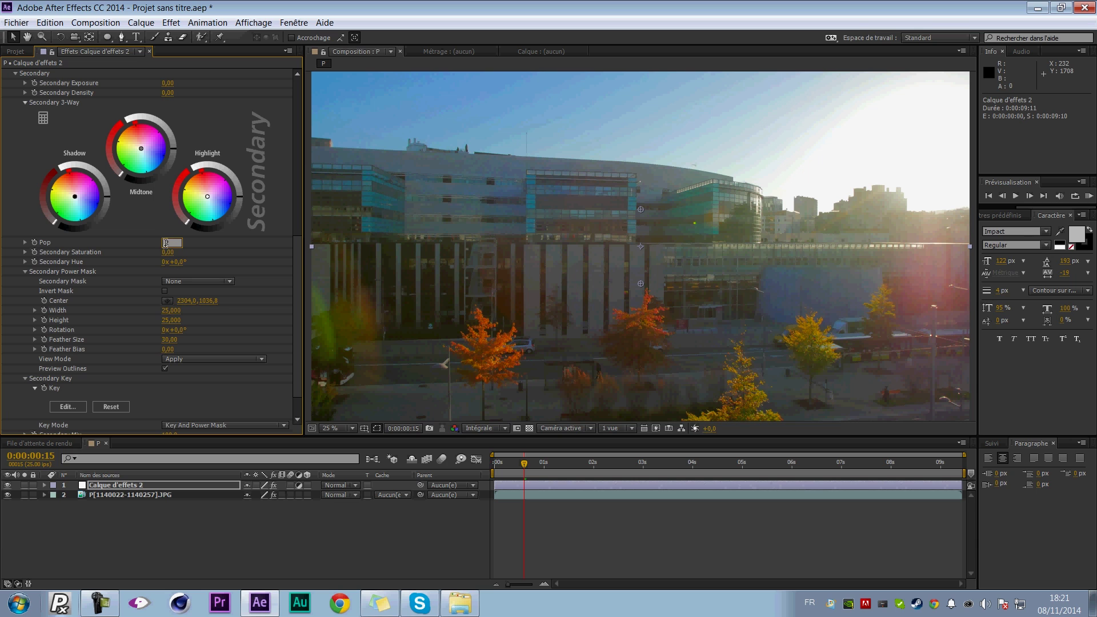
pyautogui.press('Return')
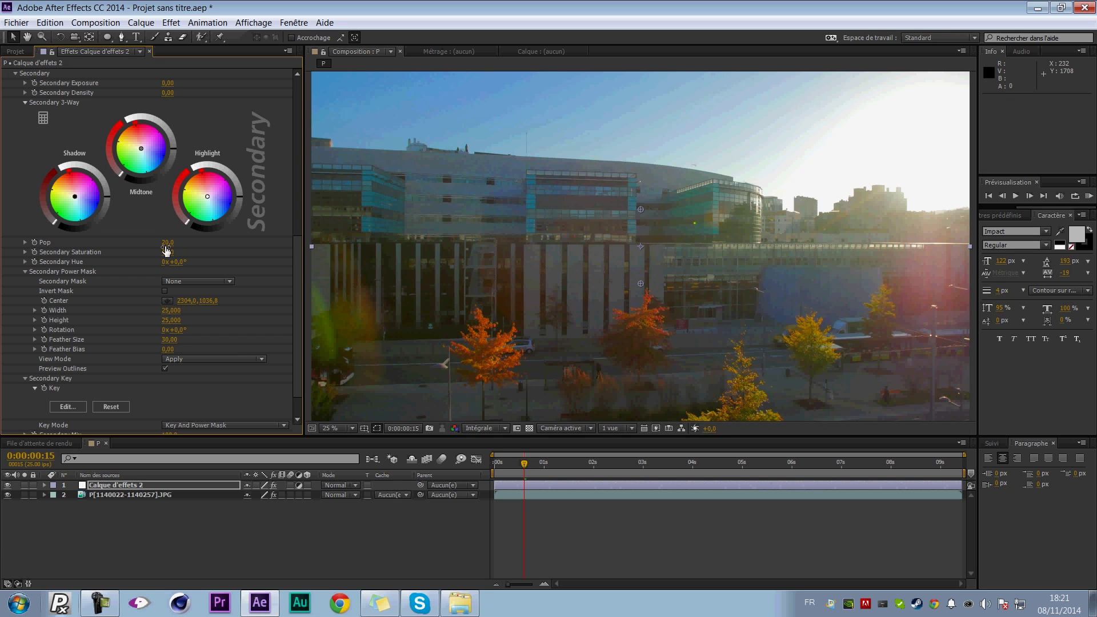
pyautogui.moveTo(288, 235); pyautogui.dragTo(292, 235)
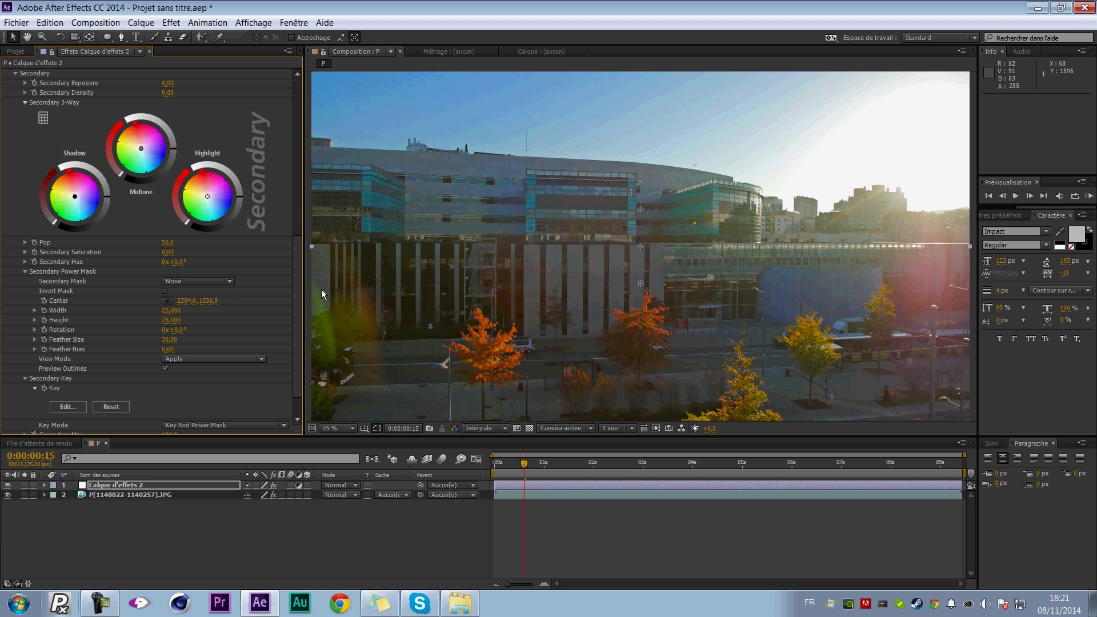
pyautogui.press(',')
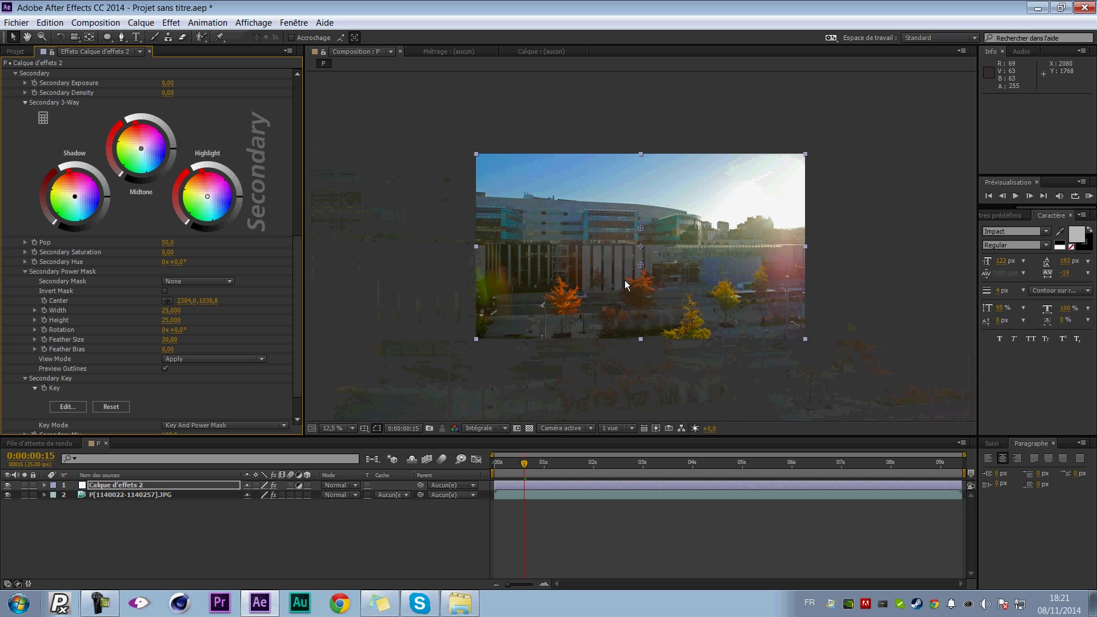
pyautogui.press('.')
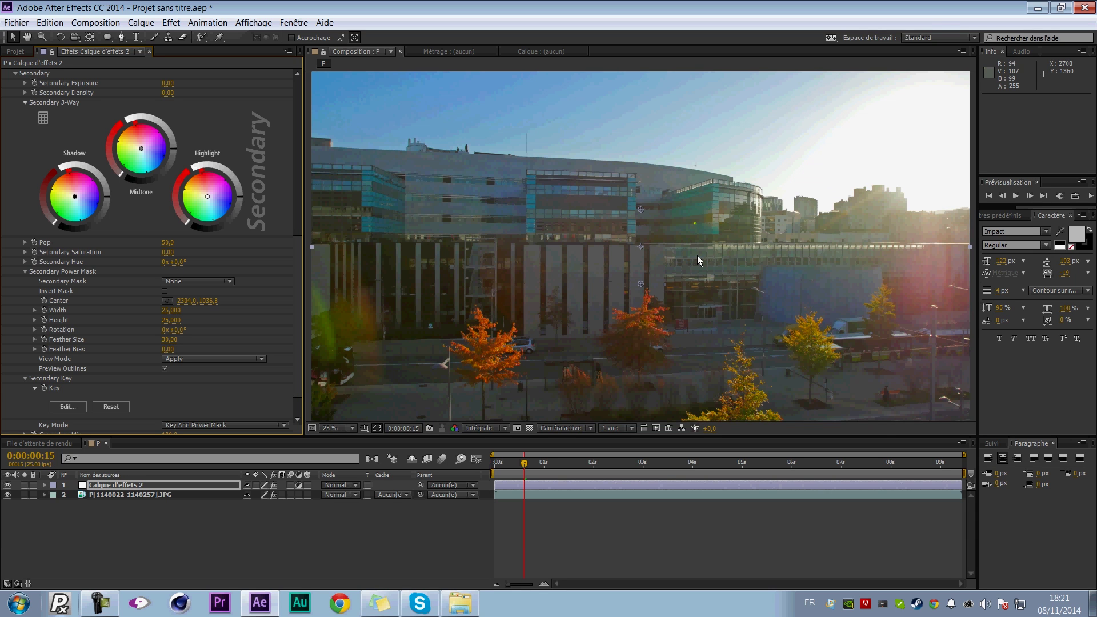
pyautogui.click(385, 537)
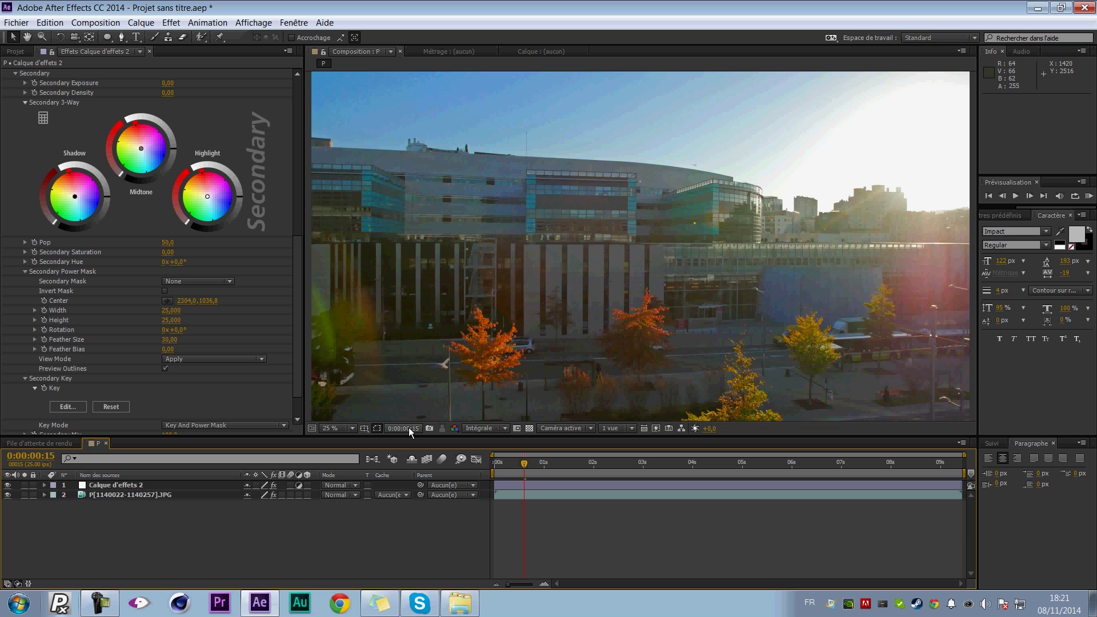
pyautogui.press(',')
pyautogui.press('.')
# Look through the RE:Vision Plug-ins effects available for the image sequence layer without applying one.
pyautogui.click(171, 22)
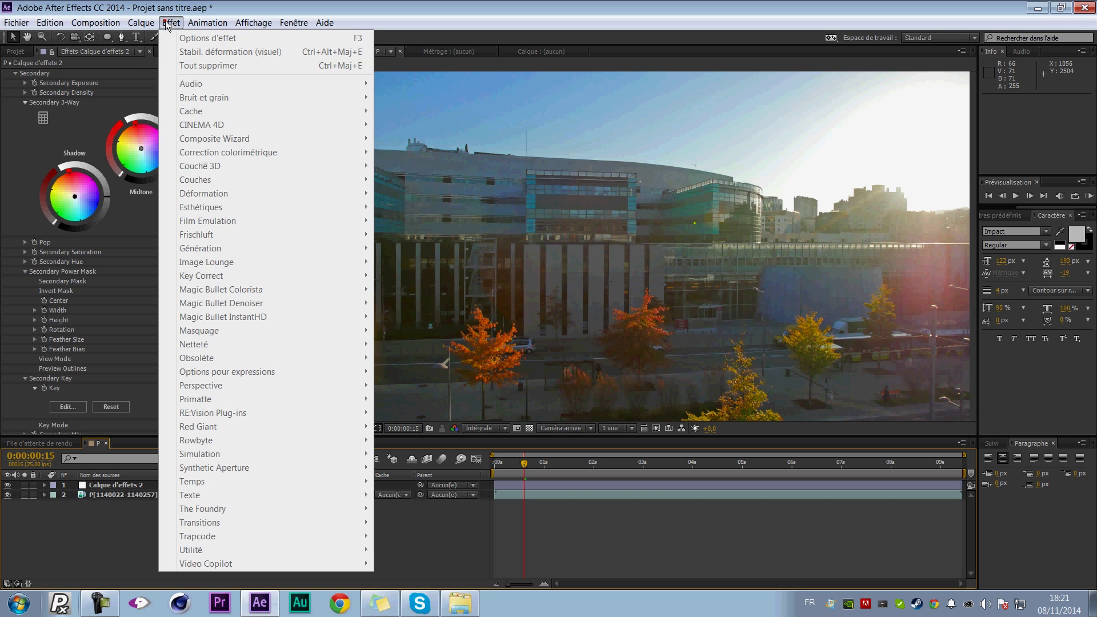
pyautogui.click(122, 495)
pyautogui.click(170, 22)
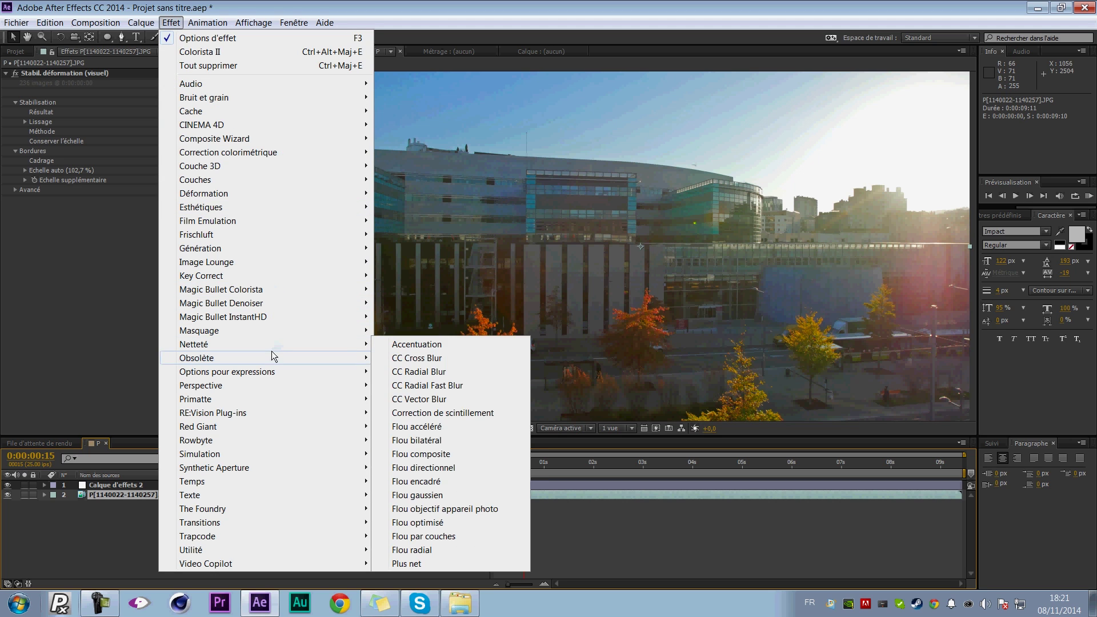
pyautogui.moveTo(365, 413)
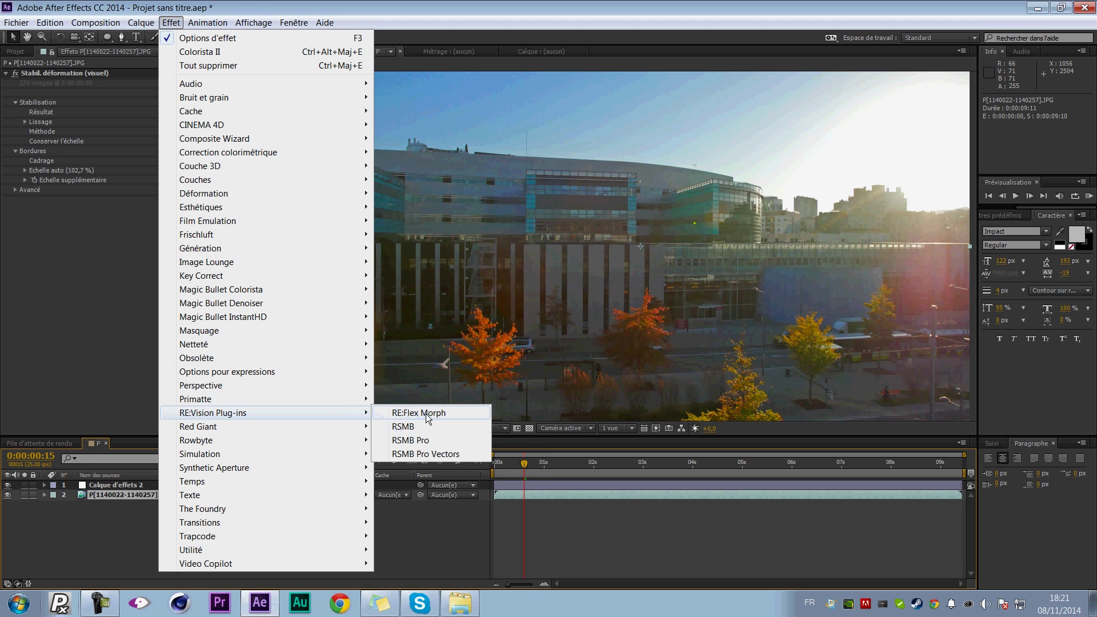
pyautogui.click(93, 535)
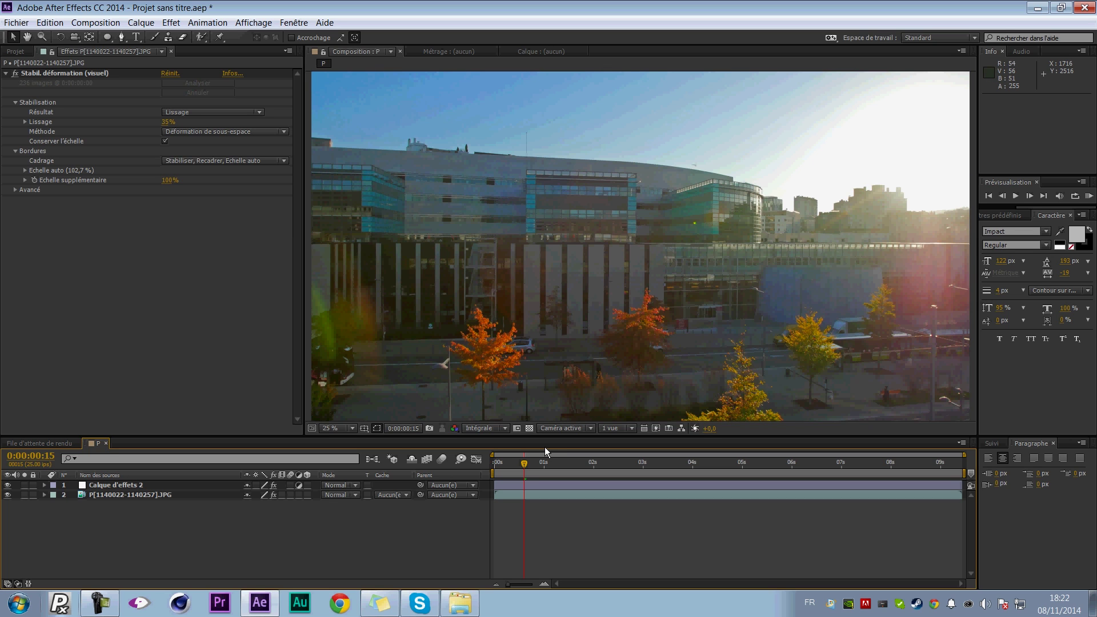
pyautogui.click(224, 391)
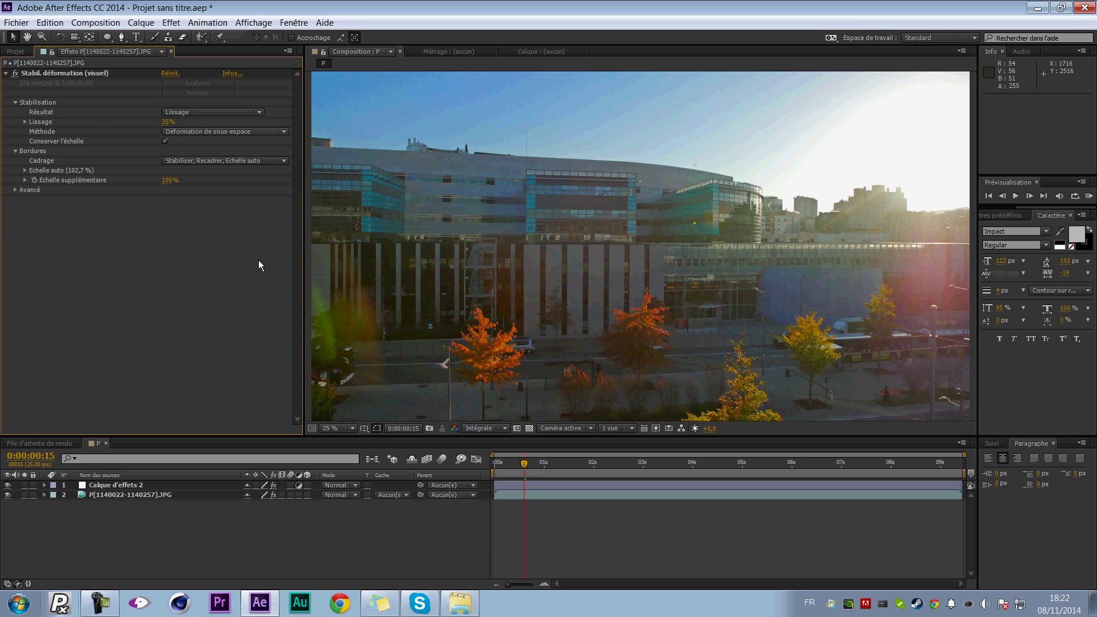